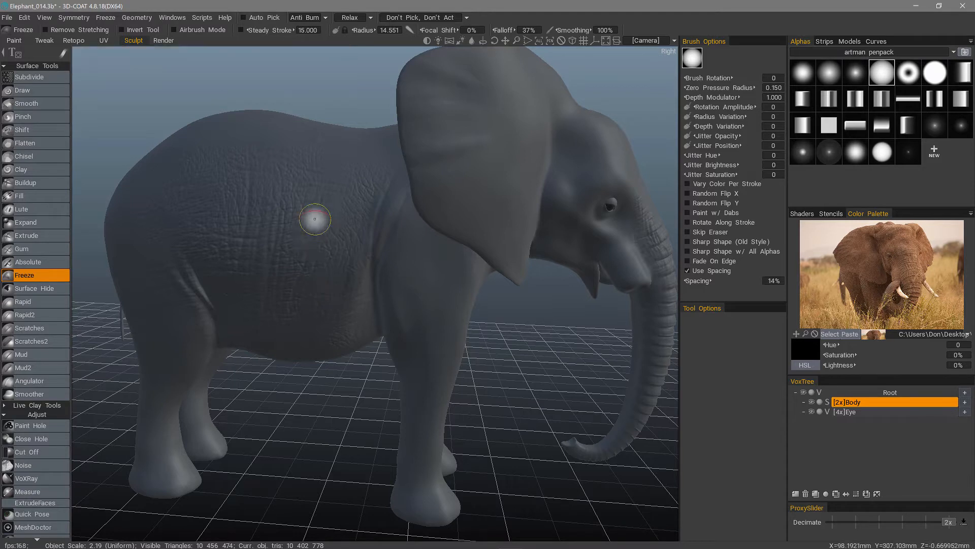
Freeze a diagonal band on the elephant's flank and sculpt a roughly horizontal Clay stroke across it.
left_click_drag(318, 208, 293, 300)
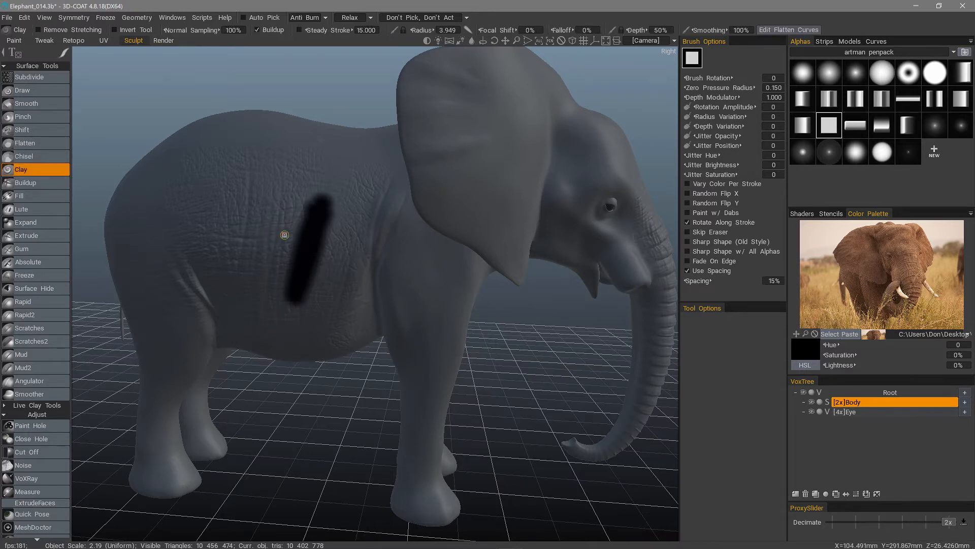
left_click_drag(348, 240, 284, 231)
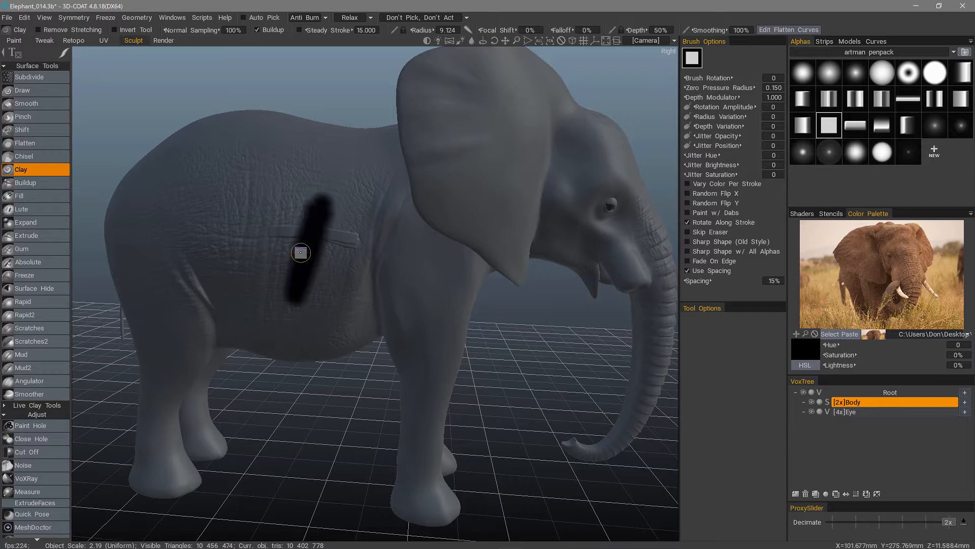
Unfreeze the whole body and detach the Freeze commands as a floating palette beside the elephant's front leg.
key("ctrl+d")
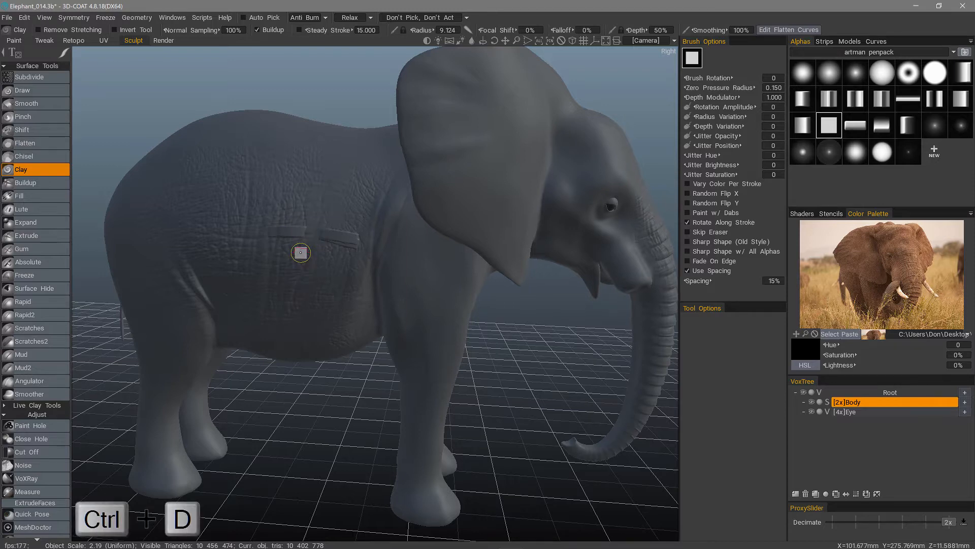
mouse_move(302, 252)
left_mouse_down("alt")
mouse_move(324, 187)
mouse_move(308, 261)
left_mouse_up("alt")
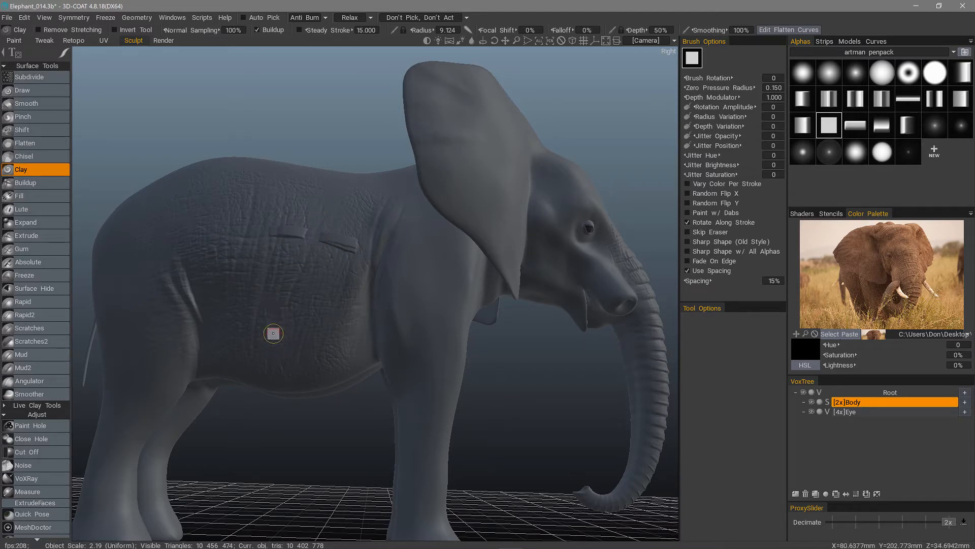
left_click(107, 16)
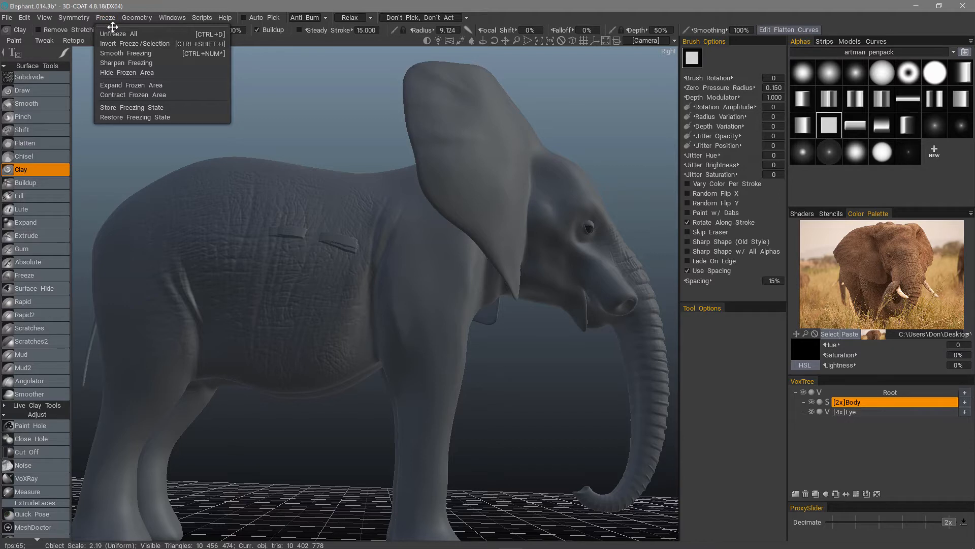
mouse_move(115, 31)
left_mouse_down()
mouse_move(157, 62)
mouse_move(265, 105)
mouse_move(536, 110)
mouse_move(496, 175)
mouse_move(501, 342)
mouse_move(511, 361)
left_mouse_up()
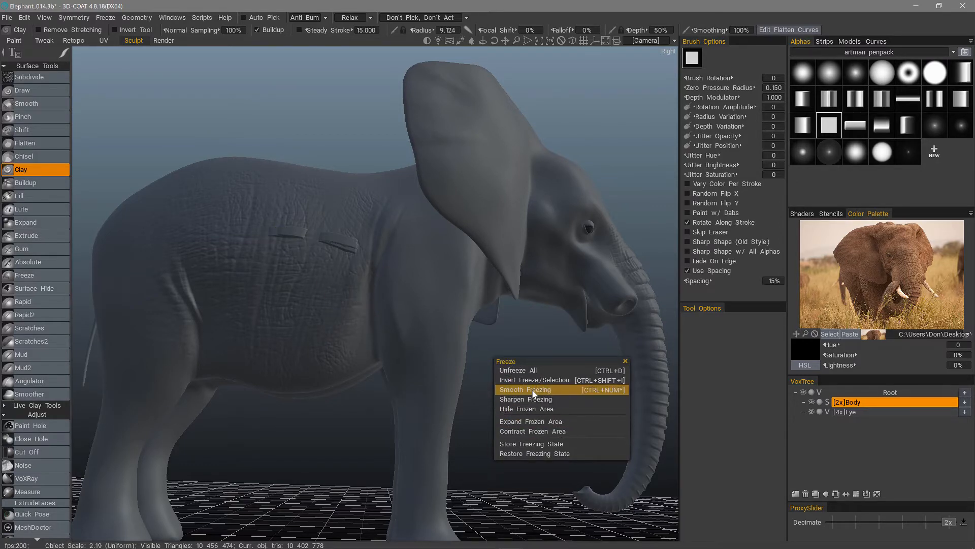
left_click(511, 390)
Freeze the diagonal band on the flank again with the Freeze tool and expand the frozen area.
mouse_move(296, 233)
left_mouse_down("alt")
mouse_move(299, 285)
mouse_move(318, 213)
left_mouse_up("alt")
left_click(38, 276)
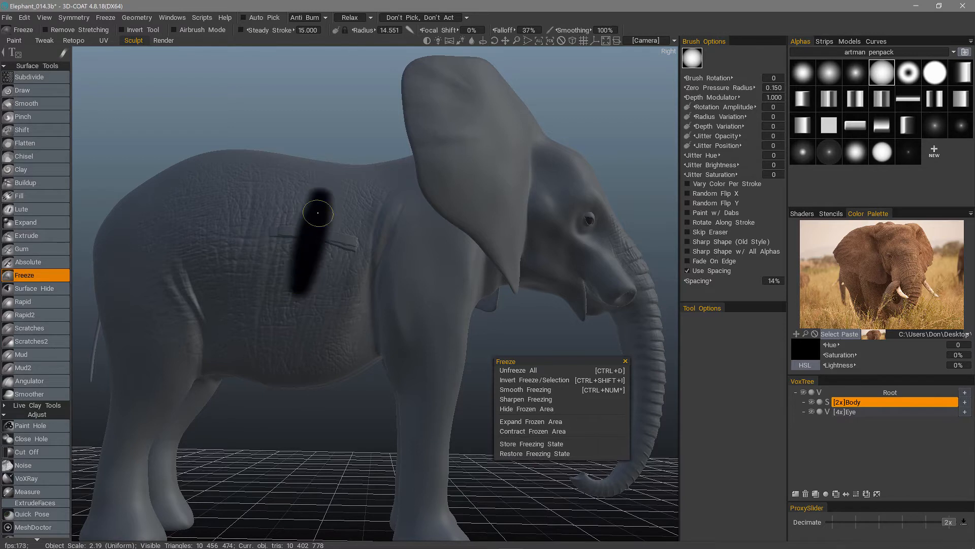
left_click(517, 422)
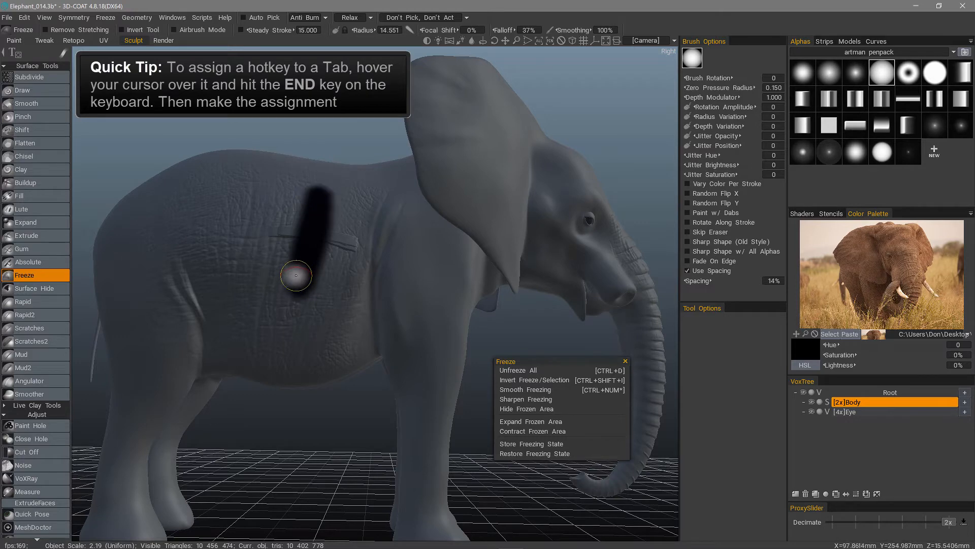
Switch to the Paint room and set the painting condition to More on Concave.
key("p")
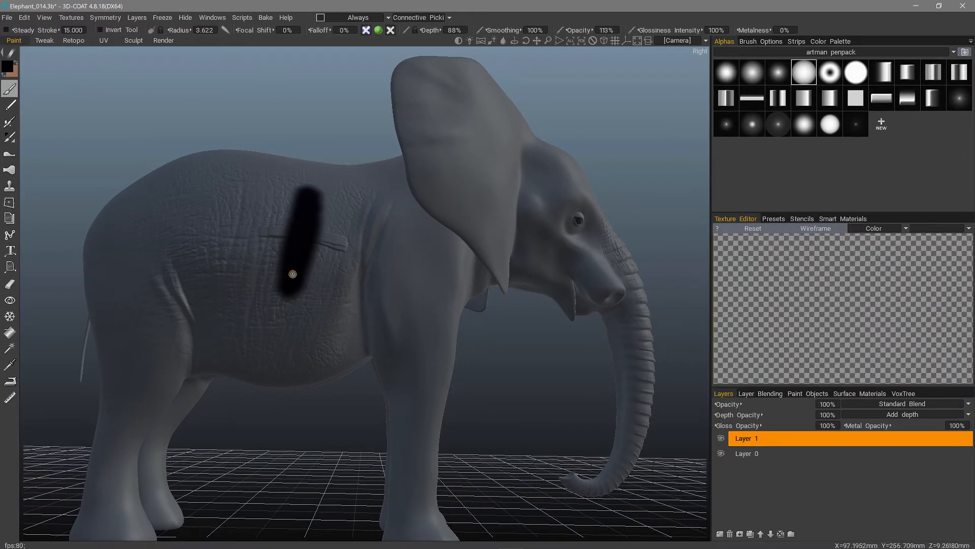
left_click(361, 18)
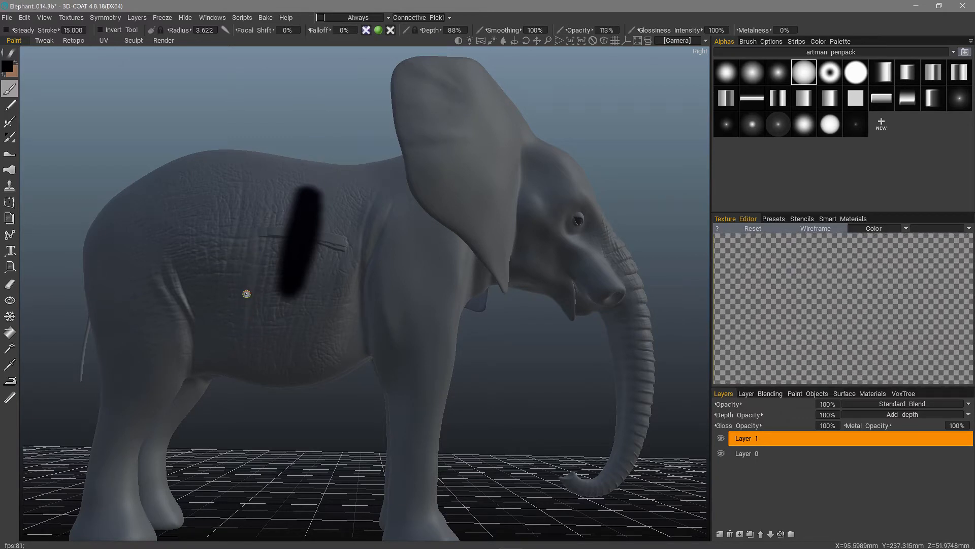
left_click(375, 17)
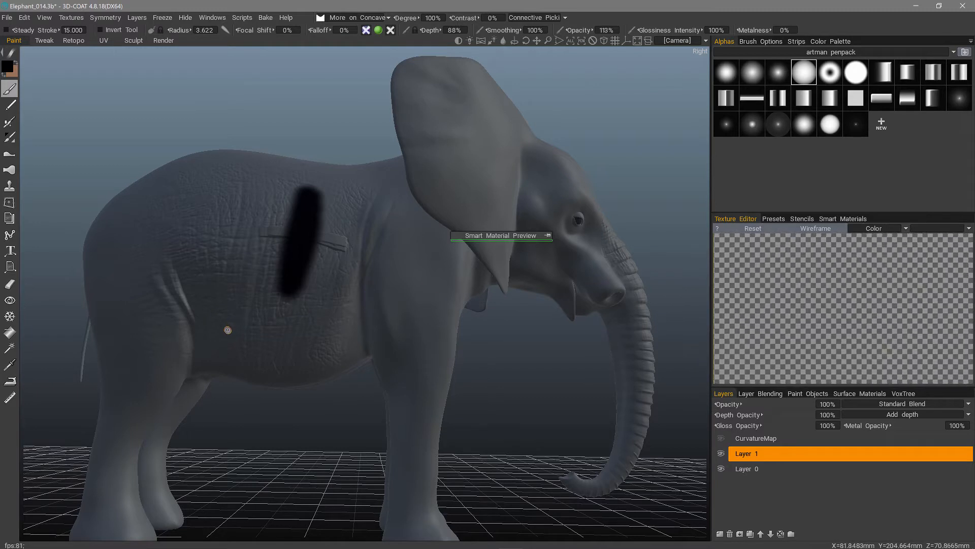
Unfreeze the model, then expand the Smart Material Preview and enlarge it over the elephant's flank.
key("ctrl+d")
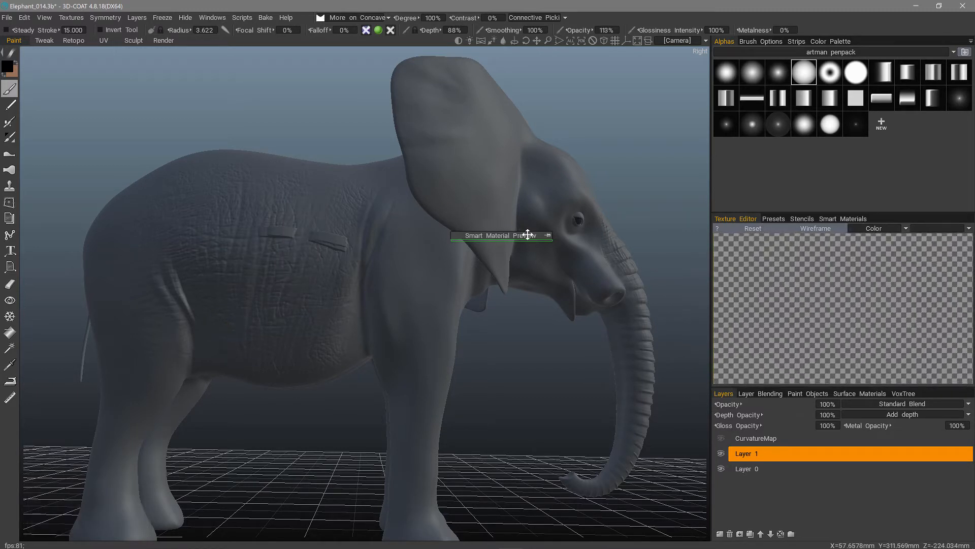
left_click_drag(527, 234, 357, 187)
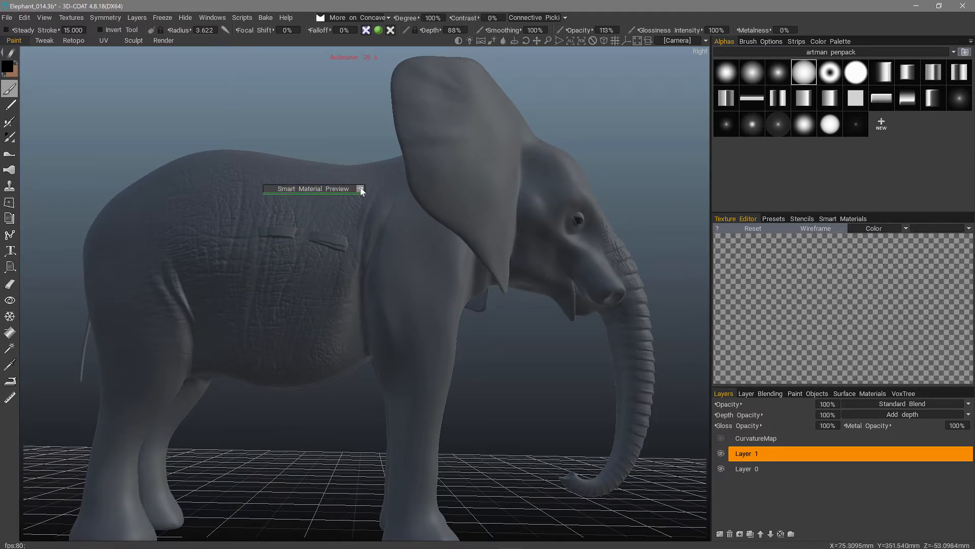
left_click(361, 188)
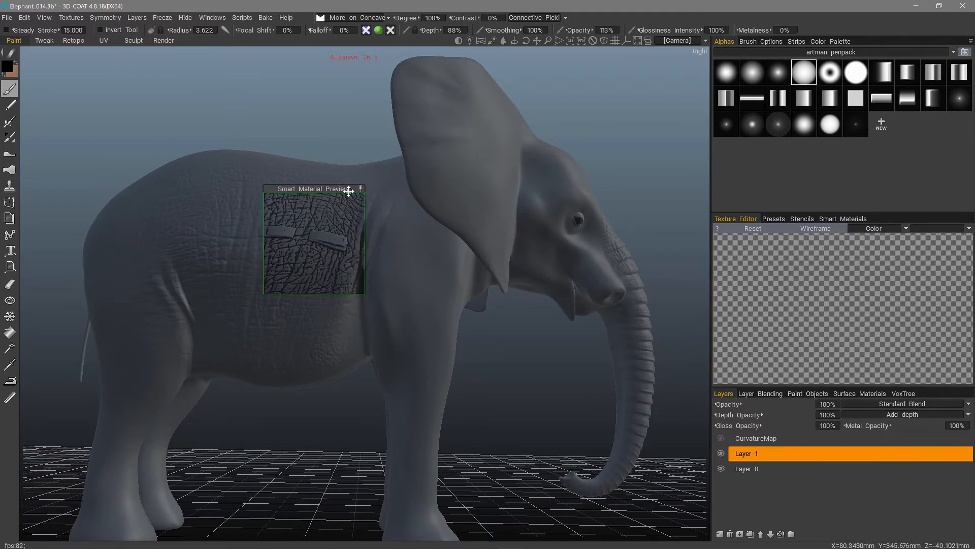
left_click_drag(258, 292, 219, 362)
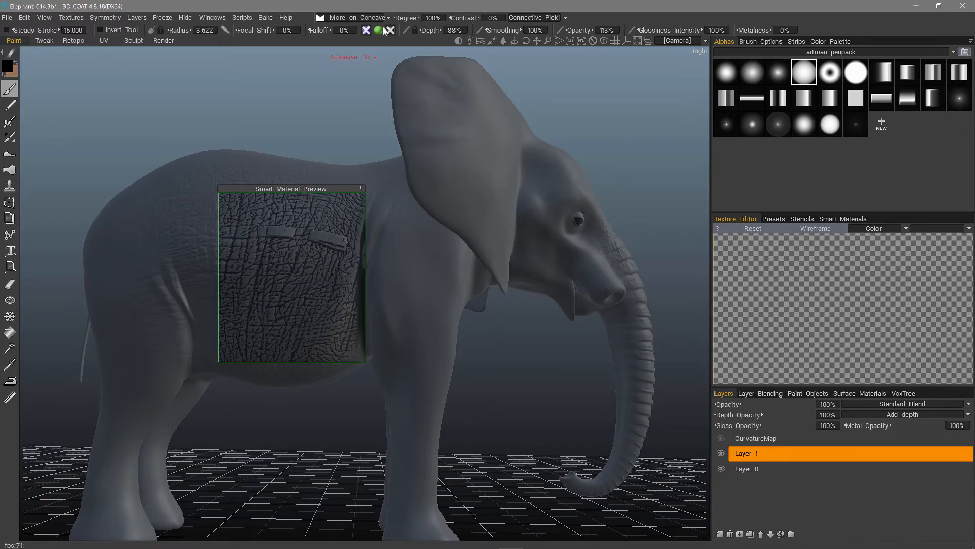
Tune the More on Concave condition to degree 98% and contrast -69%, and collapse the preview window.
left_click_drag(406, 18, 391, 24)
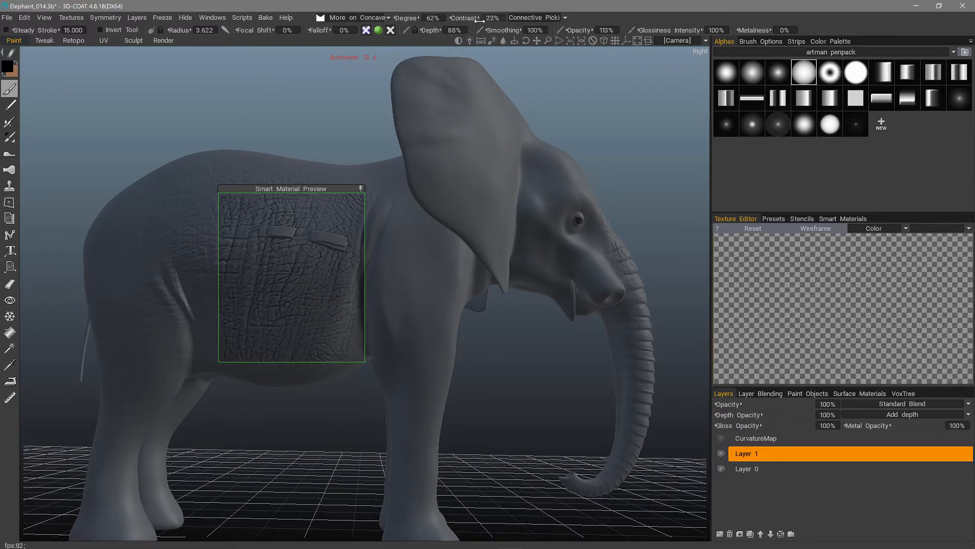
left_click_drag(491, 24, 487, 26)
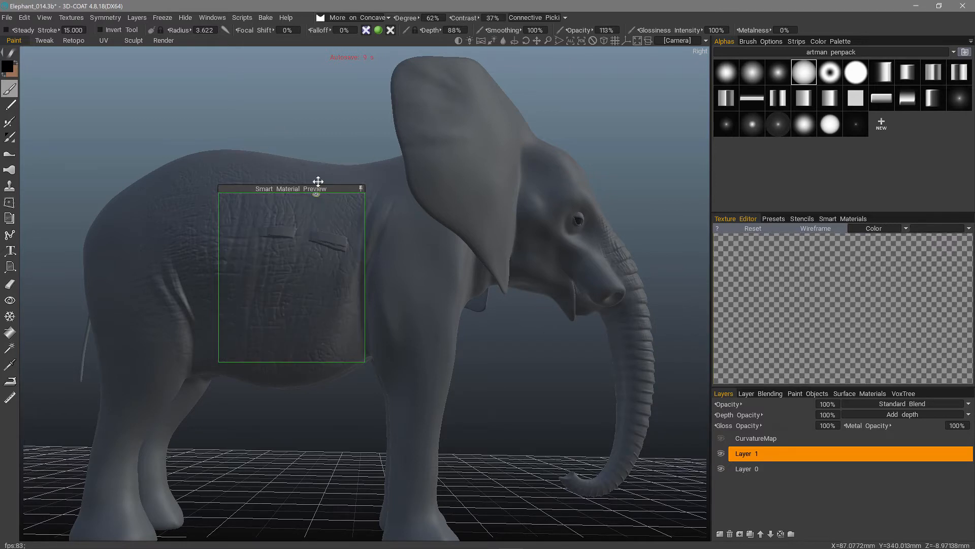
left_click_drag(406, 18, 417, 18)
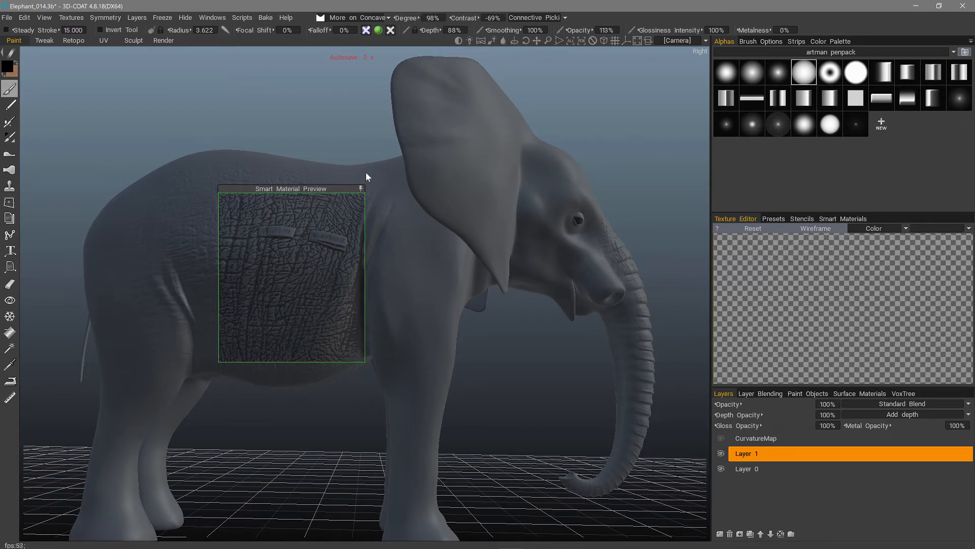
left_click(361, 189)
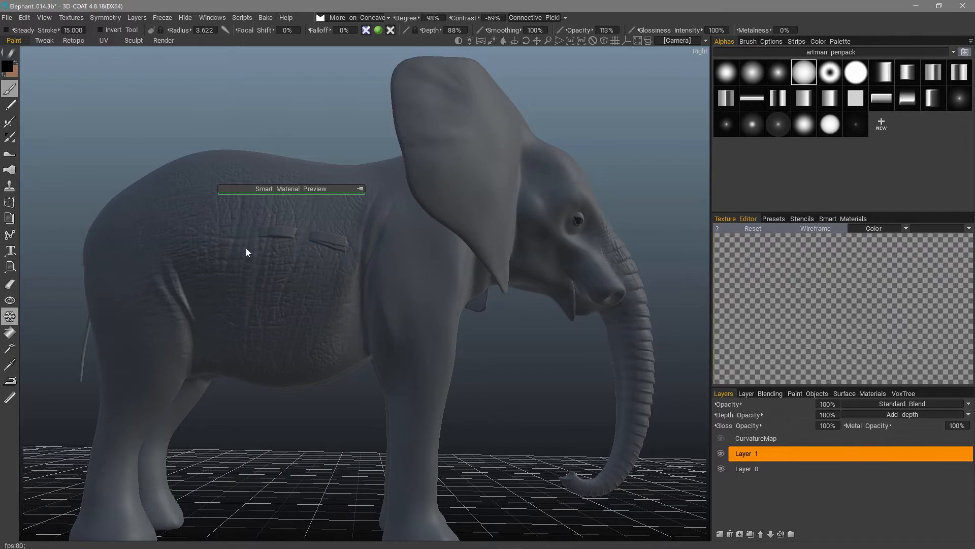
Freeze the skin cavities in a patch below the clay strokes with the Freeze brush at radius 22.340.
right_click_drag(263, 274, 277, 279)
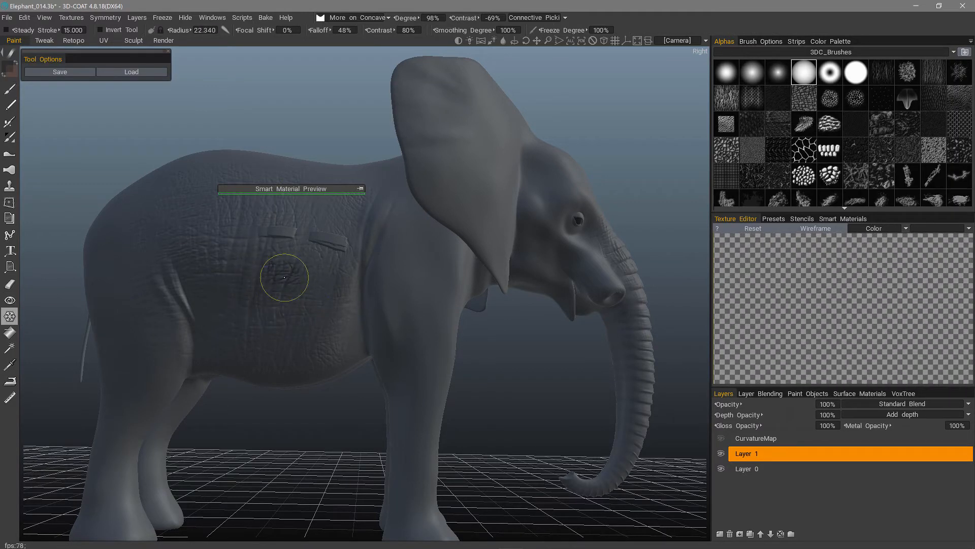
mouse_move(284, 278)
left_mouse_down()
mouse_move(261, 261)
mouse_move(315, 283)
mouse_move(261, 337)
mouse_move(268, 322)
left_mouse_up()
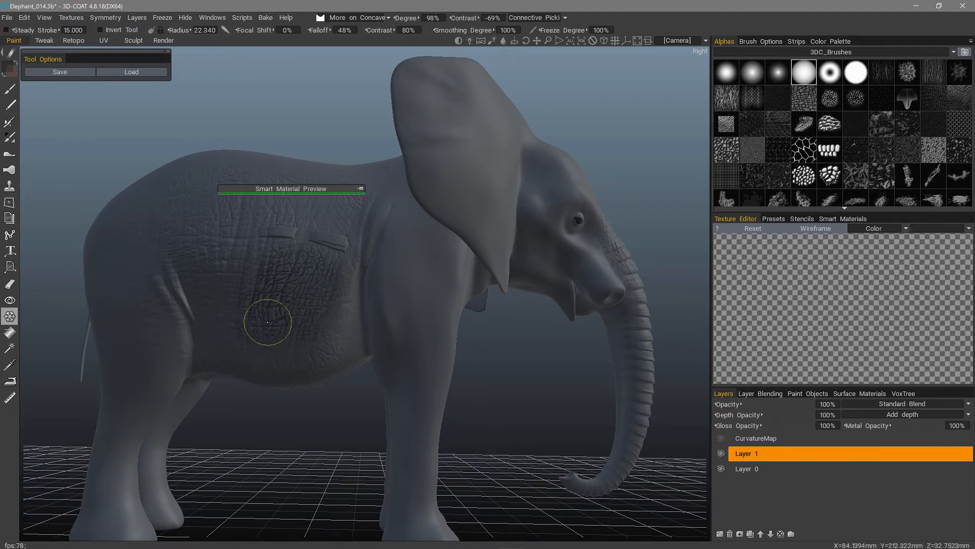
Freeze the cavities across the elephant's whole torso with one large rectangular selection.
left_click(12, 54)
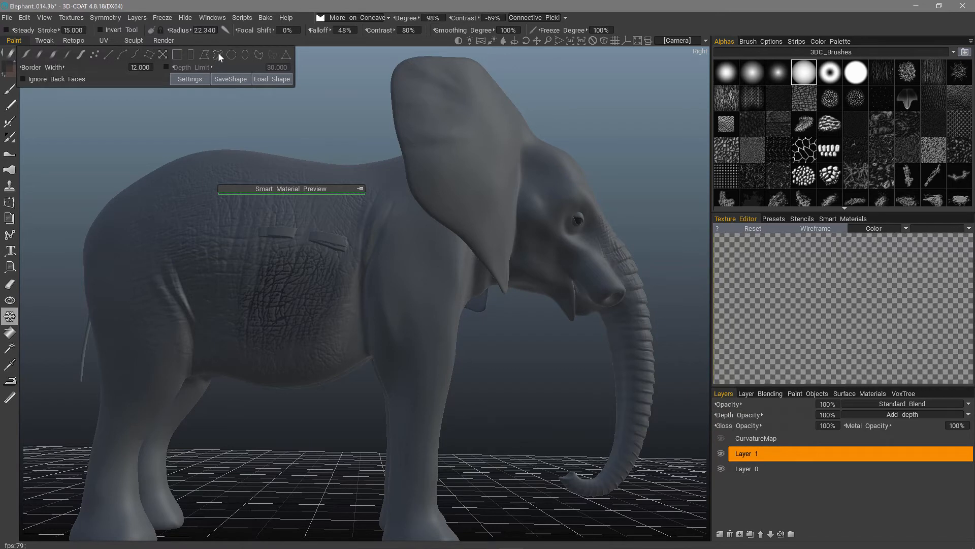
left_click(191, 54)
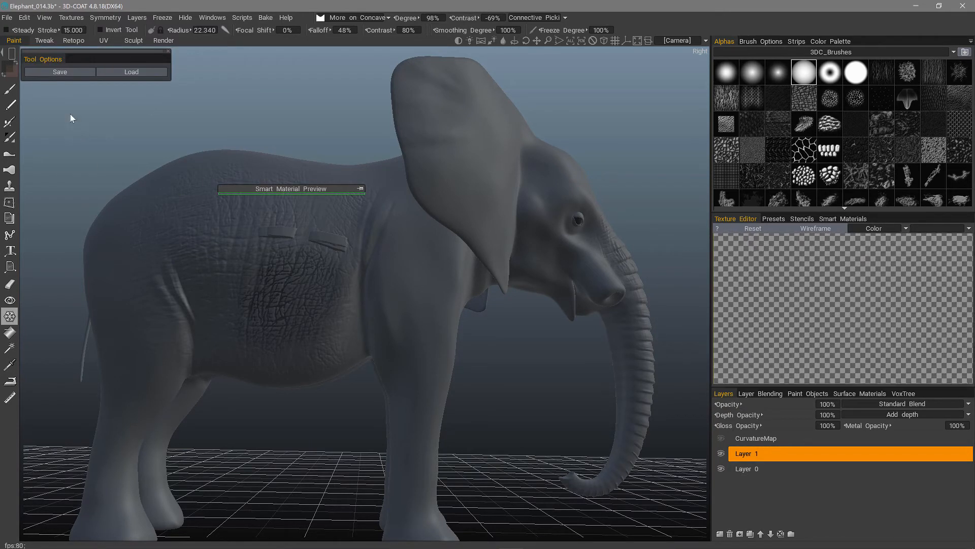
left_click(12, 54)
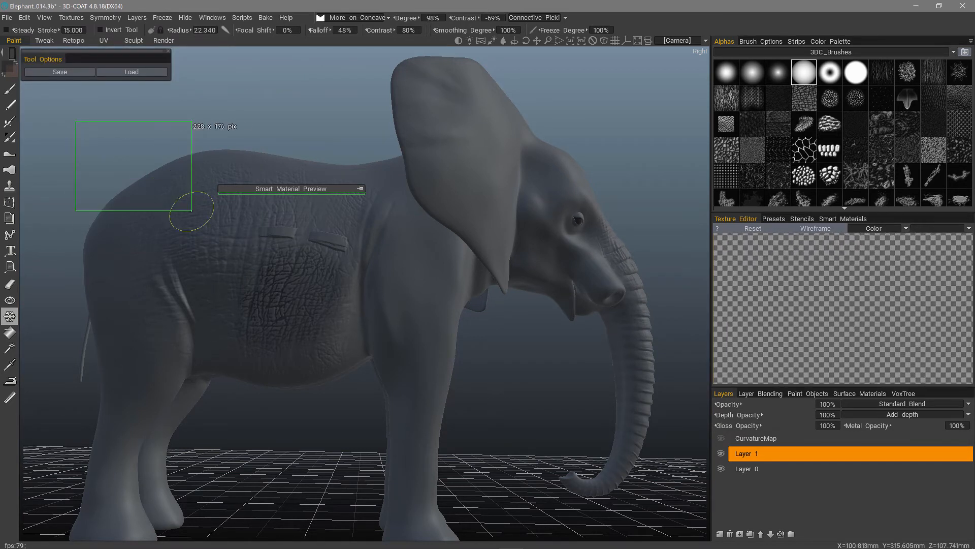
mouse_move(192, 210)
left_mouse_down()
mouse_move(311, 322)
mouse_move(384, 431)
left_mouse_up()
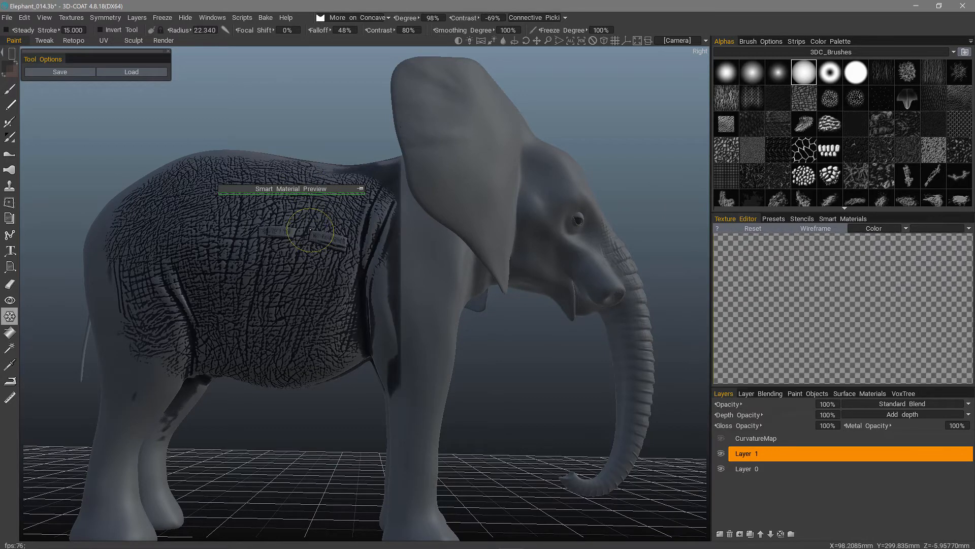
Switch to the Sculpt room and set the Draw brush to radius 8.680 and depth 26%.
key("F5")
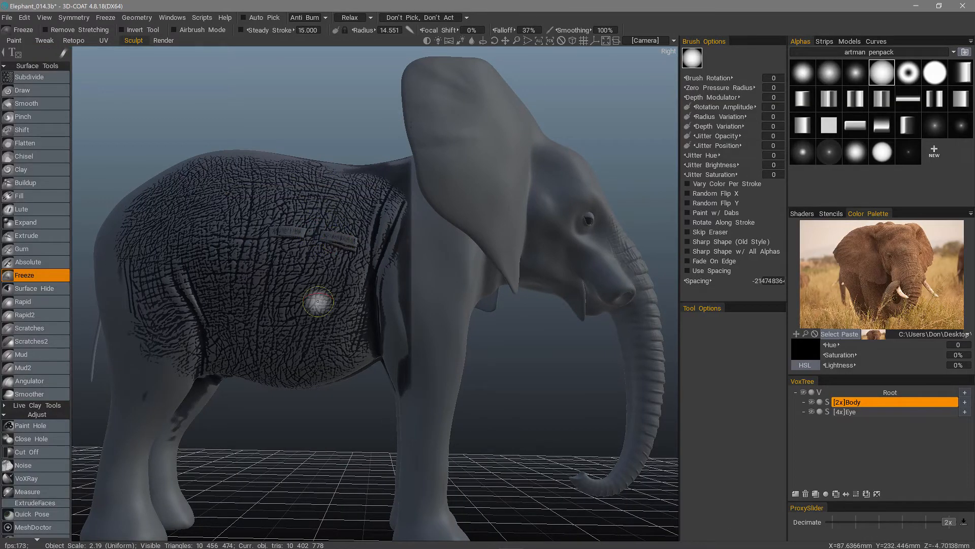
mouse_move(305, 319)
left_mouse_down("alt")
mouse_move(305, 331)
mouse_move(314, 307)
mouse_move(288, 294)
left_mouse_up("alt")
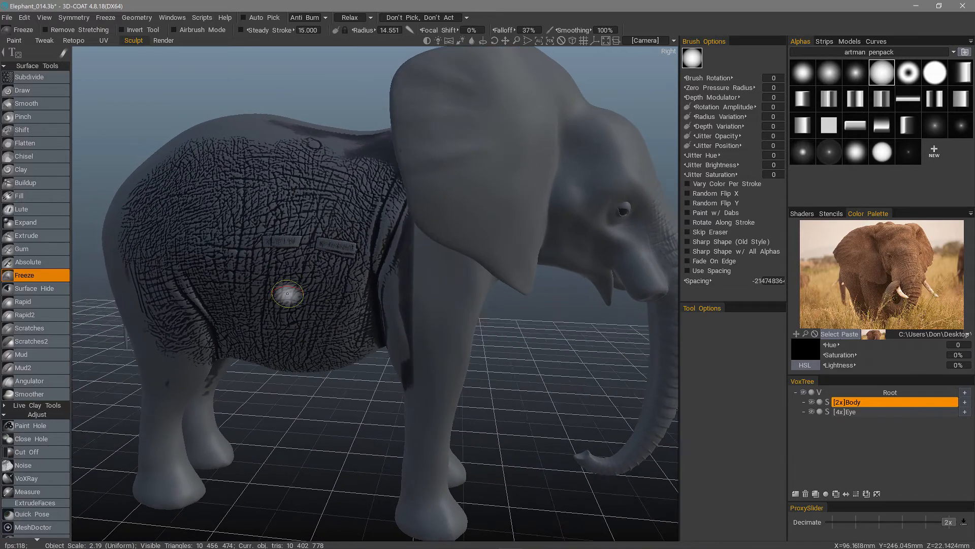
mouse_move(287, 294)
right_mouse_down("alt")
mouse_move(244, 268)
mouse_move(198, 285)
mouse_move(212, 283)
mouse_move(136, 270)
right_mouse_up("alt")
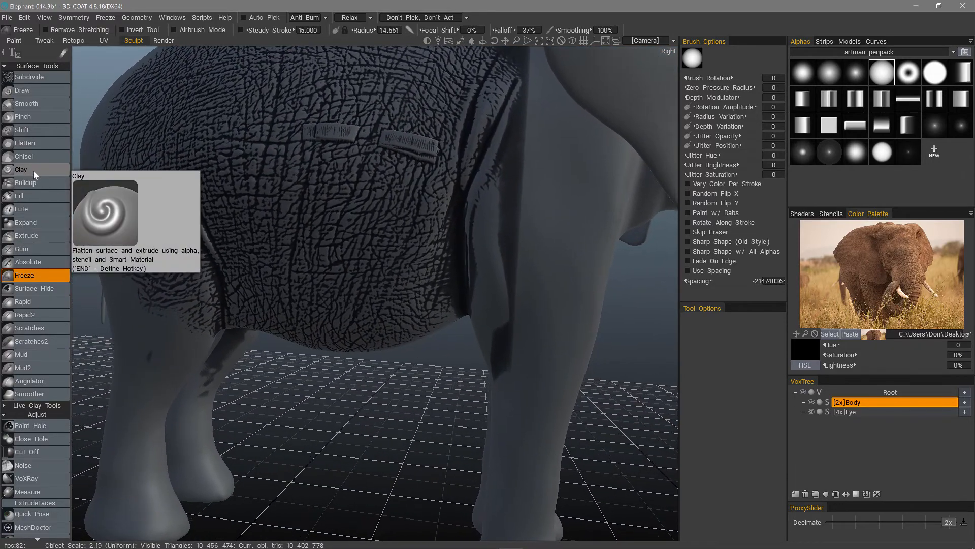
left_click(31, 89)
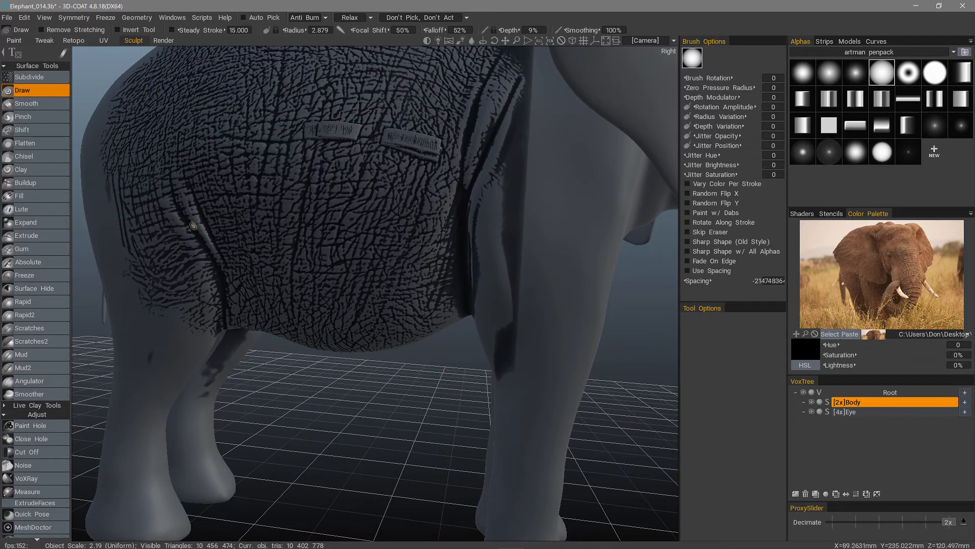
mouse_move(193, 226)
left_mouse_down("alt")
mouse_move(205, 219)
mouse_move(196, 216)
left_mouse_up("alt")
right_click_drag(196, 217, 199, 217)
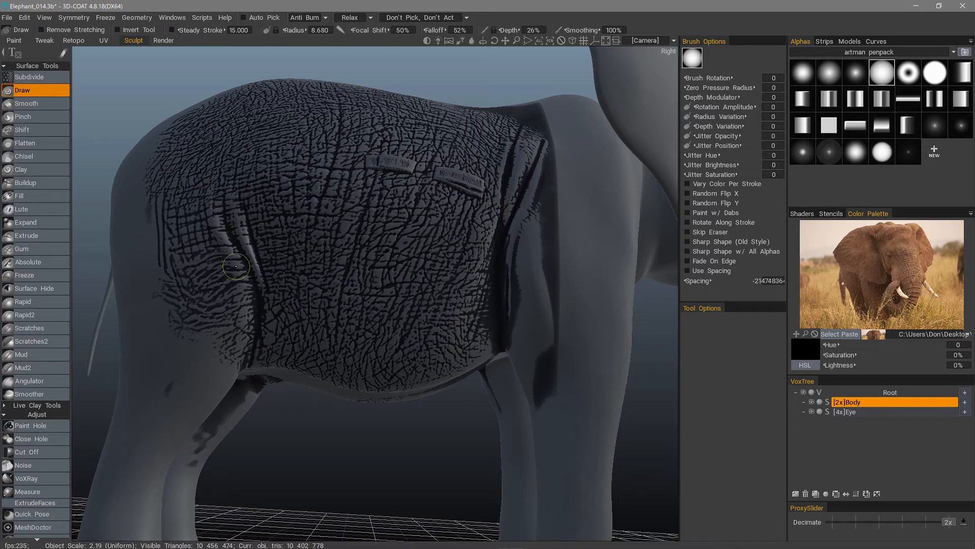
Sculpt the unfrozen skin along the fold behind the front leg with the Draw brush at radius 15.115.
right_click_drag(508, 166, 532, 167)
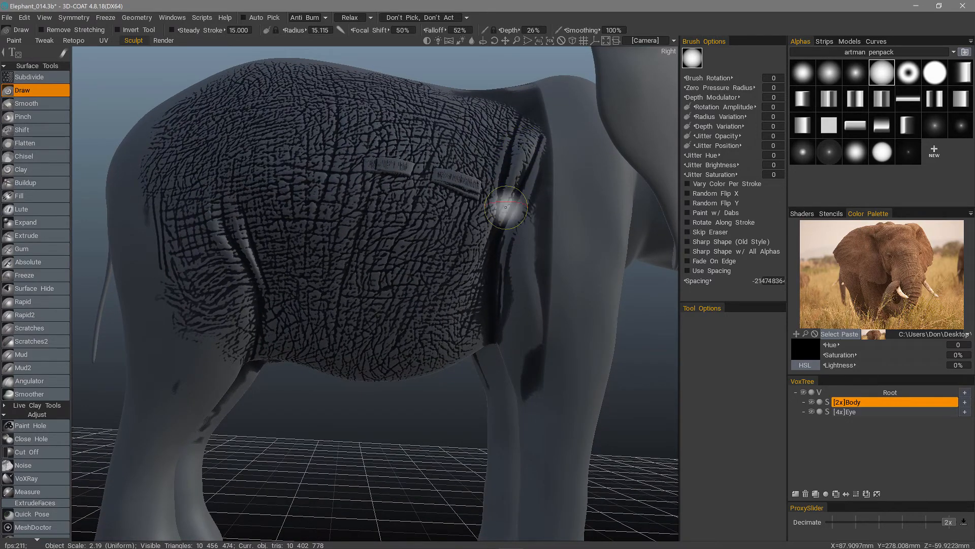
left_click_drag(519, 161, 514, 200, "alt")
left_click_drag(541, 149, 503, 243)
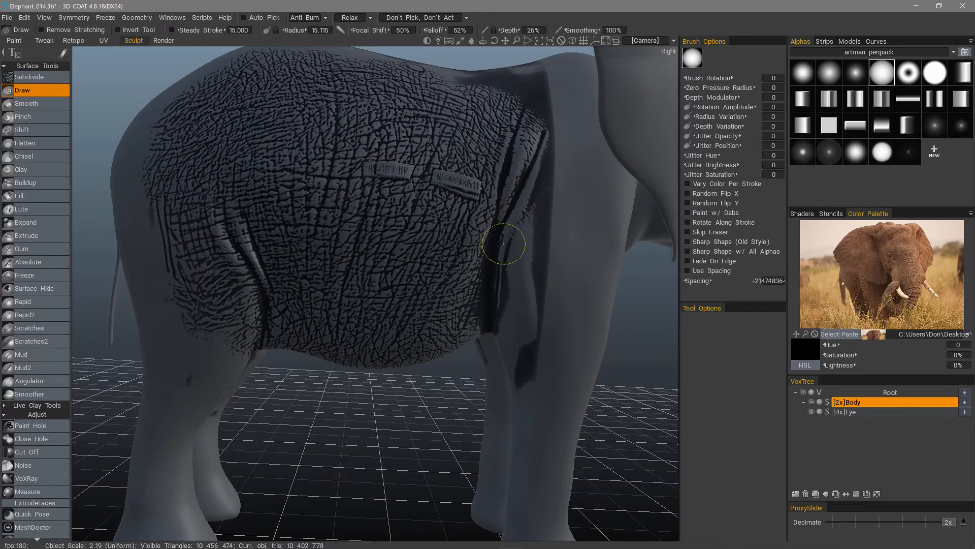
mouse_move(539, 151)
left_mouse_down("alt")
mouse_move(529, 305)
mouse_move(505, 196)
left_mouse_up("alt")
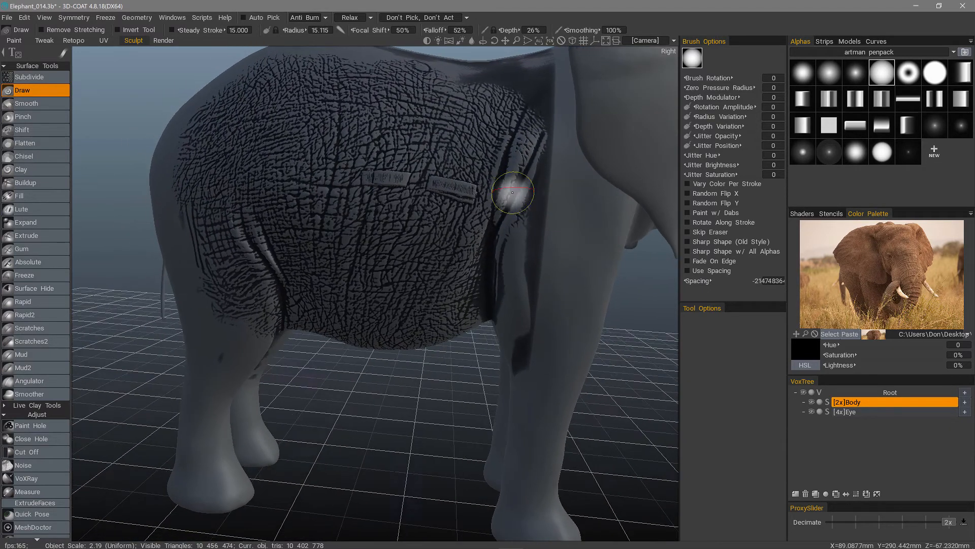
right_click_drag(502, 243, 508, 237, "alt")
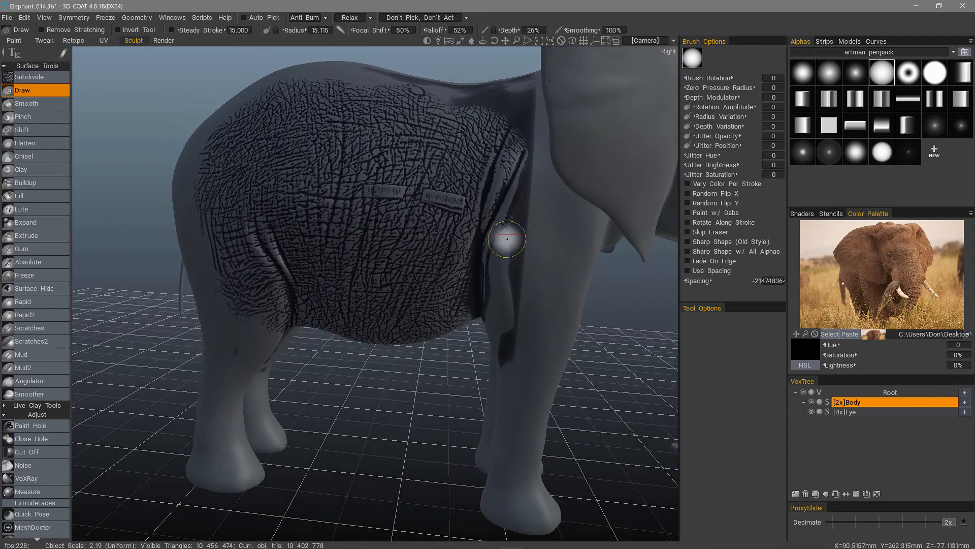
left_click_drag(269, 282, 279, 258, "alt")
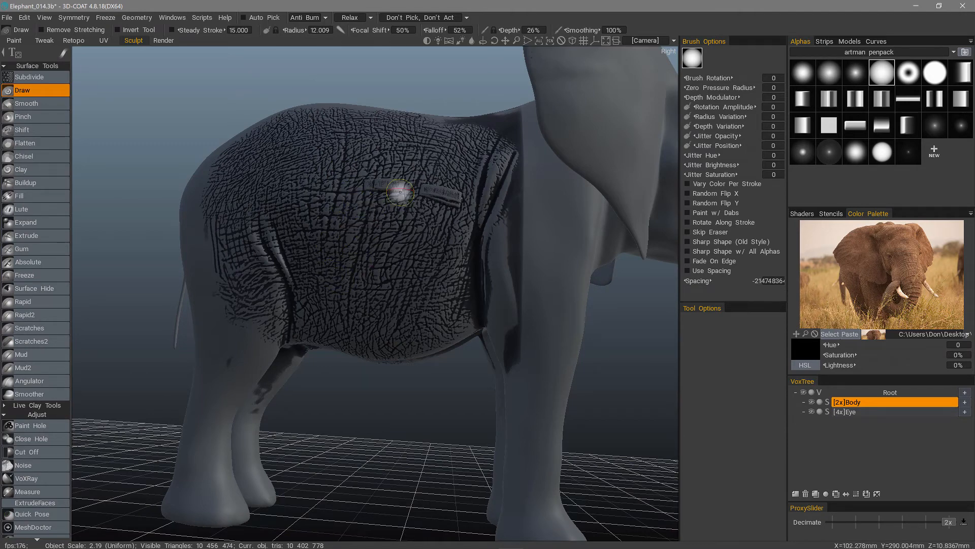
Detach the Freeze commands and view the Store Freezing State save dialog, leaving it without saving a mask.
left_click_drag(372, 246, 358, 260, "alt")
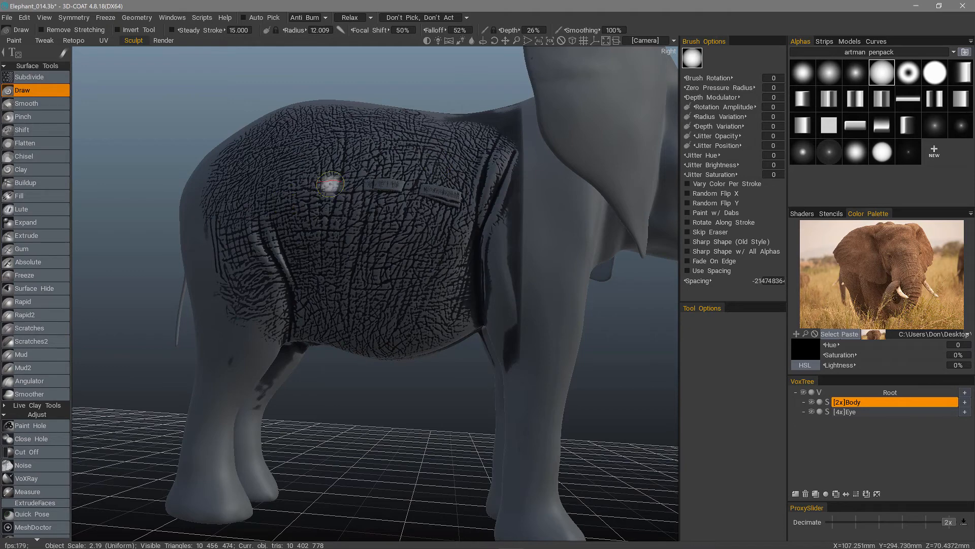
left_click_drag(330, 184, 328, 273, "alt")
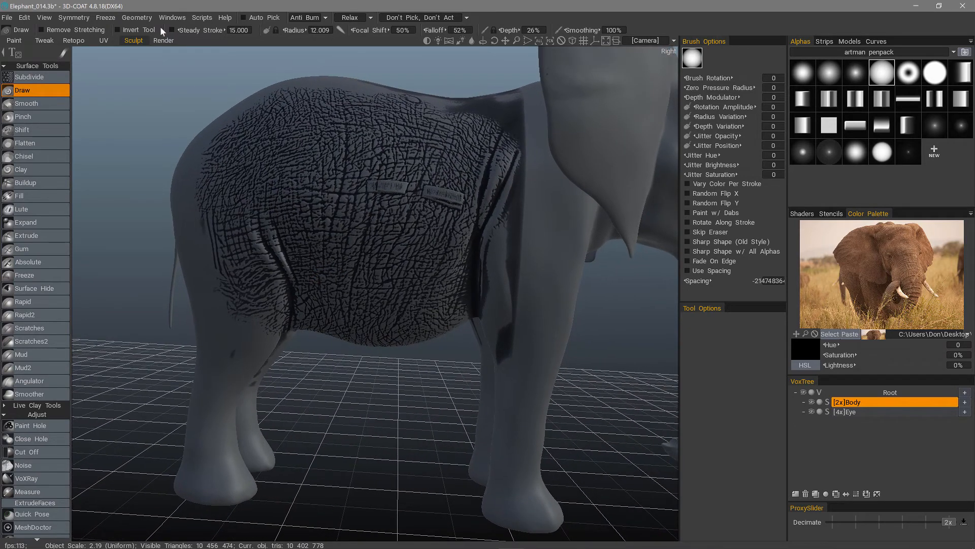
left_click(107, 18)
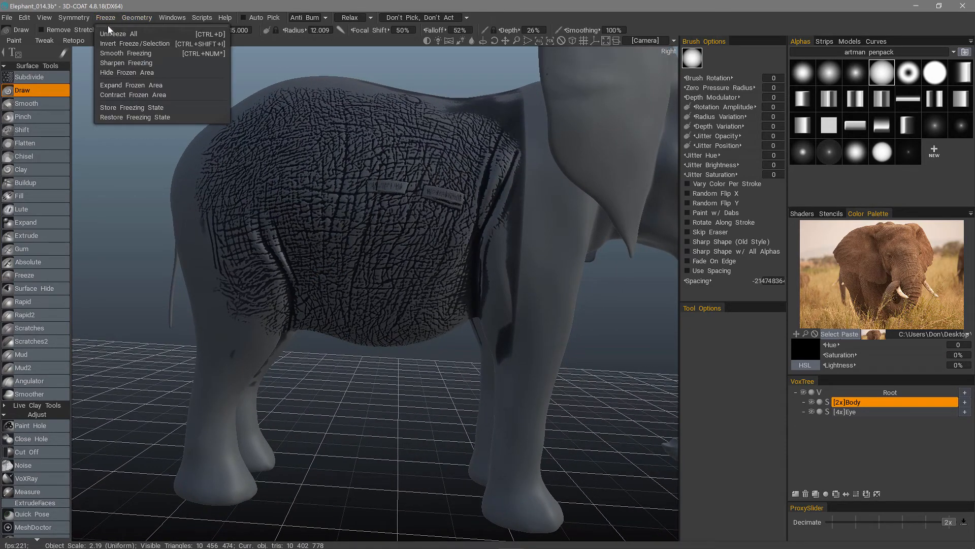
left_click_drag(108, 26, 519, 367)
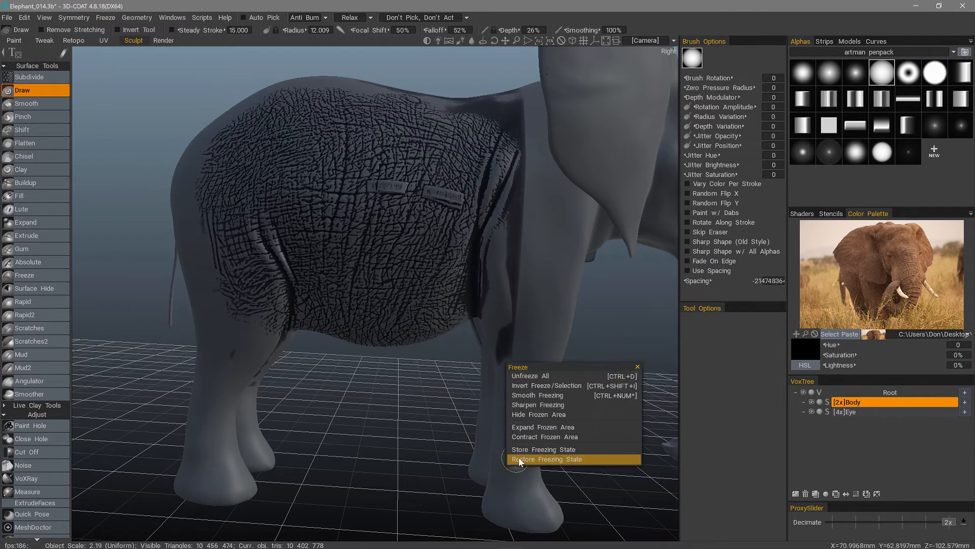
left_click(557, 453)
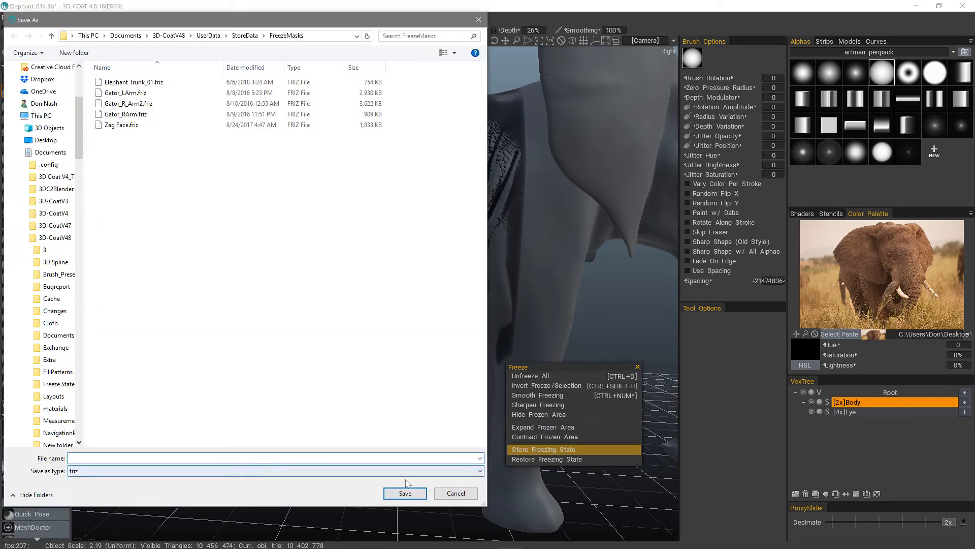
left_click(449, 493)
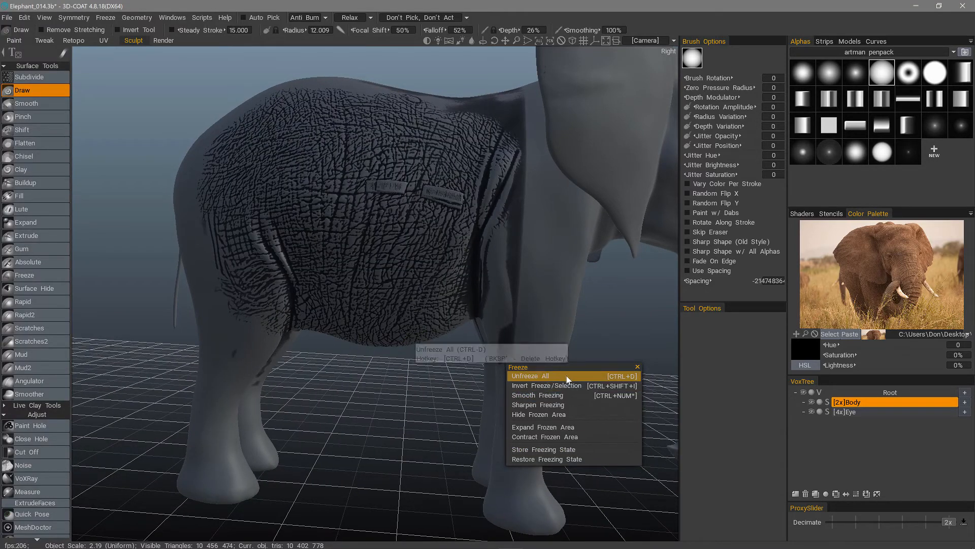
Unfreeze the entire body, put away the detached Freeze commands and display the default stencils.
left_click(582, 377)
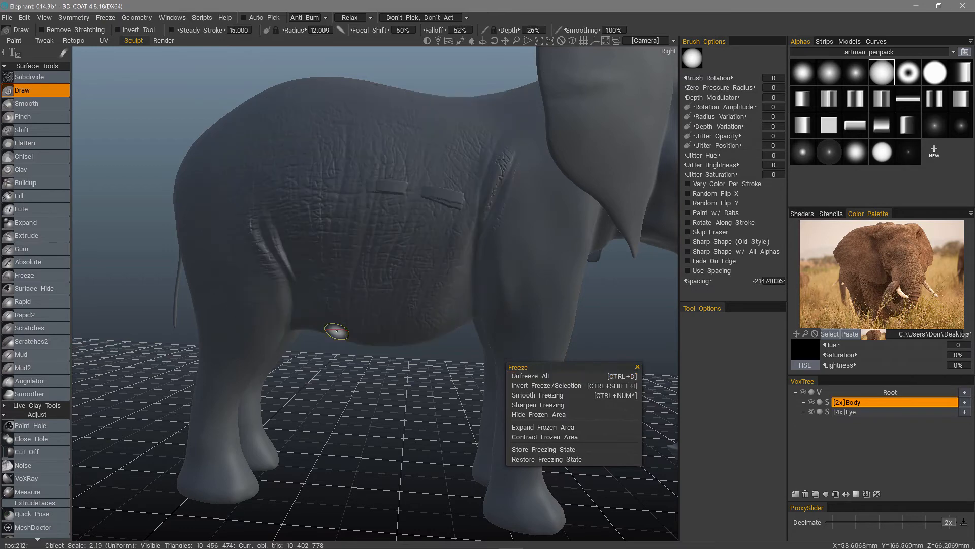
mouse_move(356, 363)
left_mouse_down()
mouse_move(342, 399)
mouse_move(330, 396)
left_mouse_up()
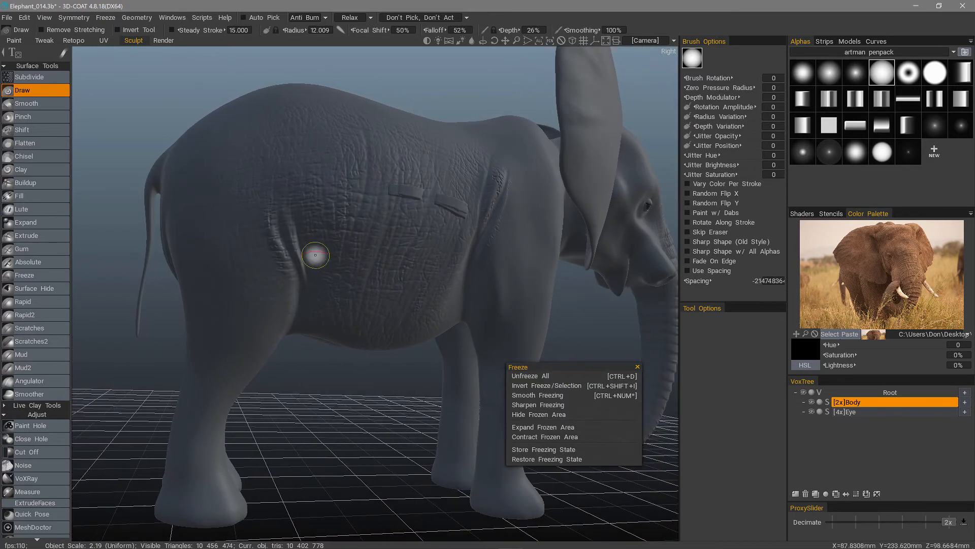
left_click(637, 367)
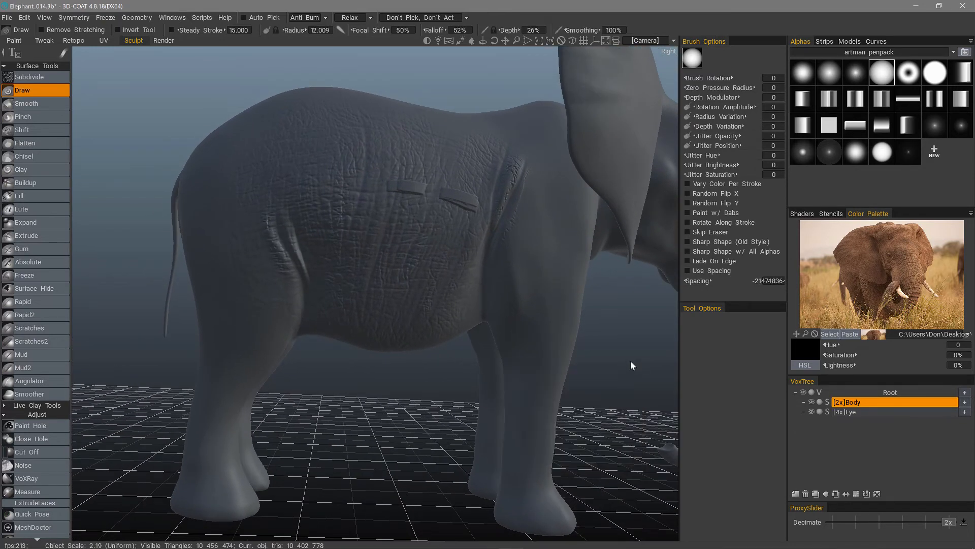
mouse_move(633, 366)
left_mouse_down()
mouse_move(533, 283)
mouse_move(366, 233)
mouse_move(409, 264)
mouse_move(292, 309)
left_mouse_up()
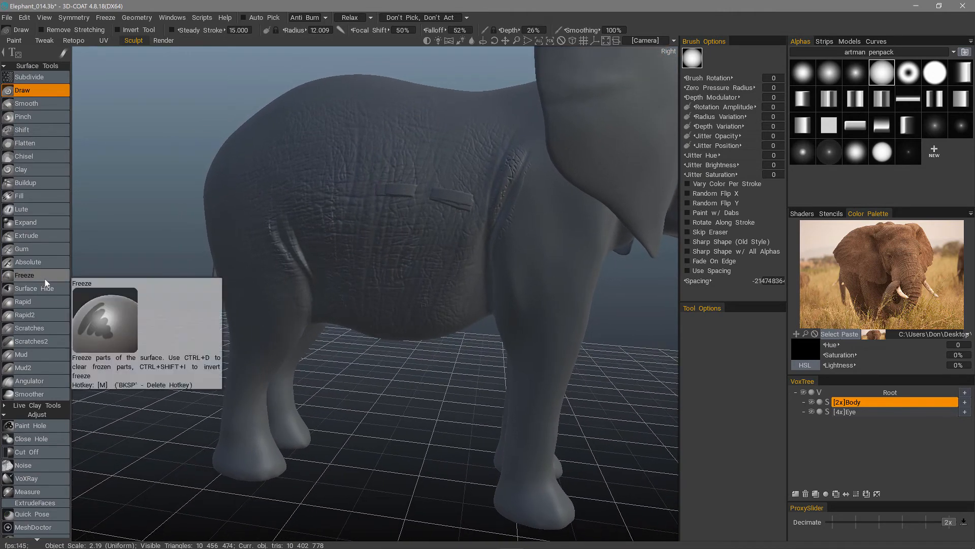
left_click(827, 213)
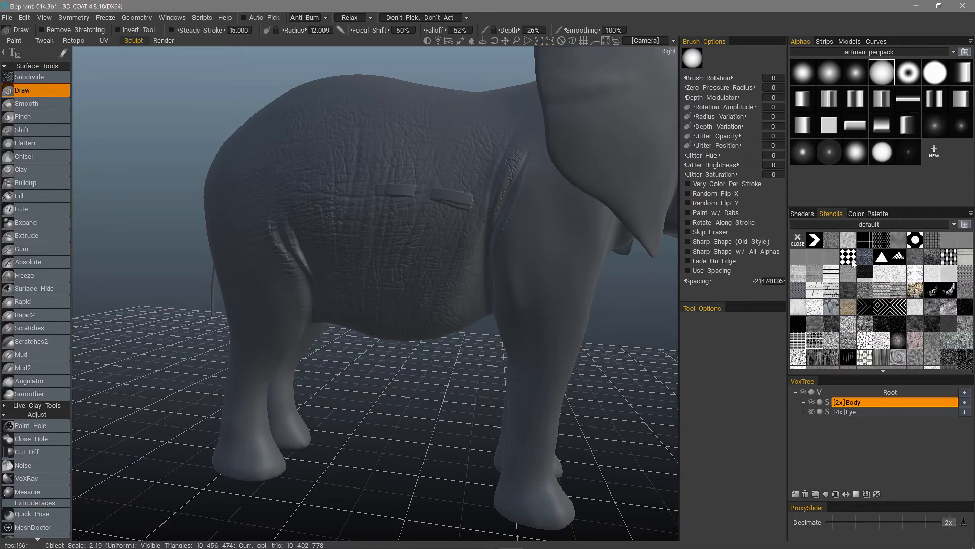
Hide the Eye layer and freeze the skin along the lower eyelid with the soft Freeze brush at radius 4.372.
left_click_drag(523, 298, 298, 290)
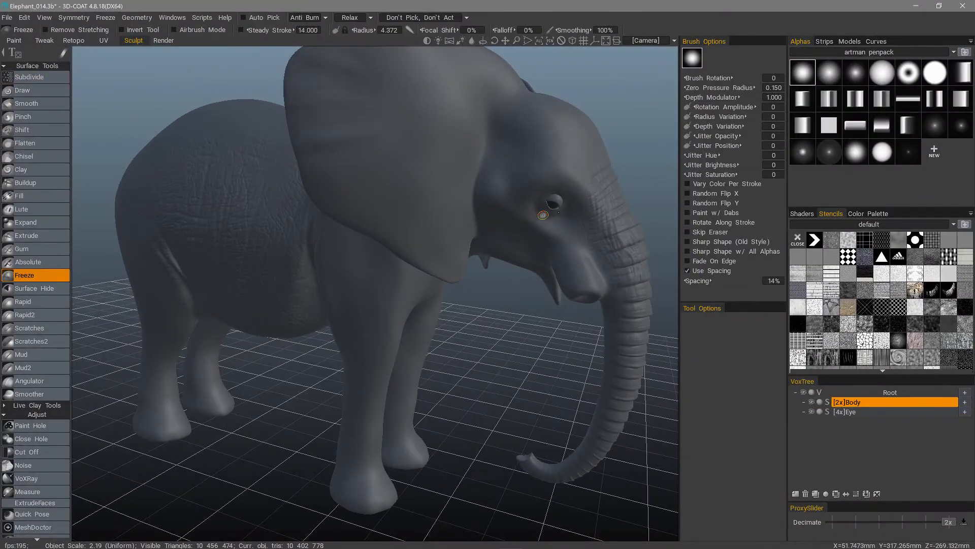
scroll(547, 218, "up", 10)
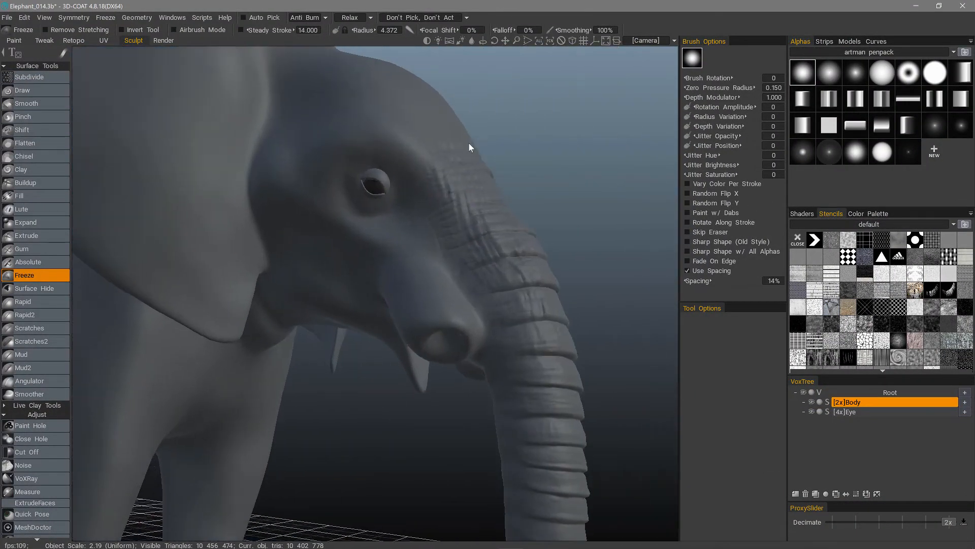
scroll(362, 124, "up", 2)
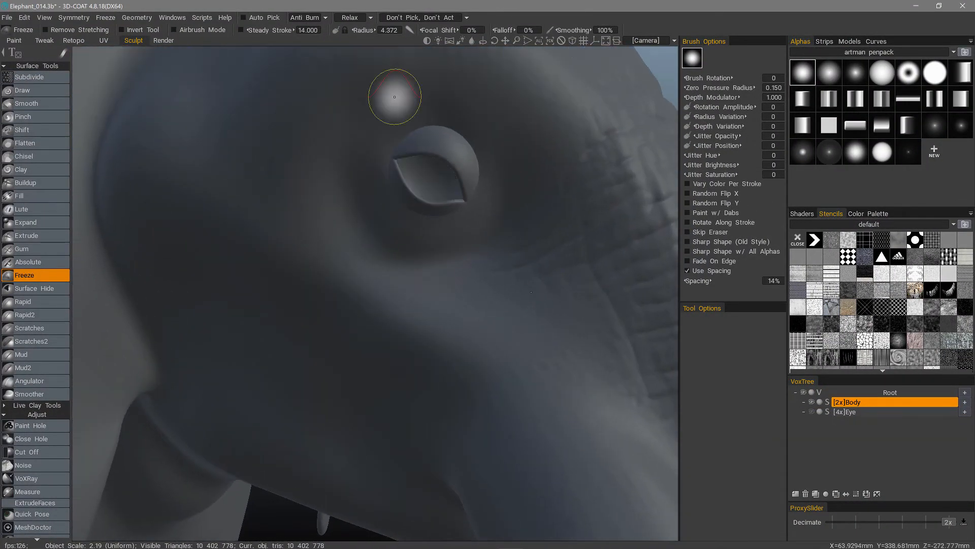
left_click_drag(387, 180, 435, 215)
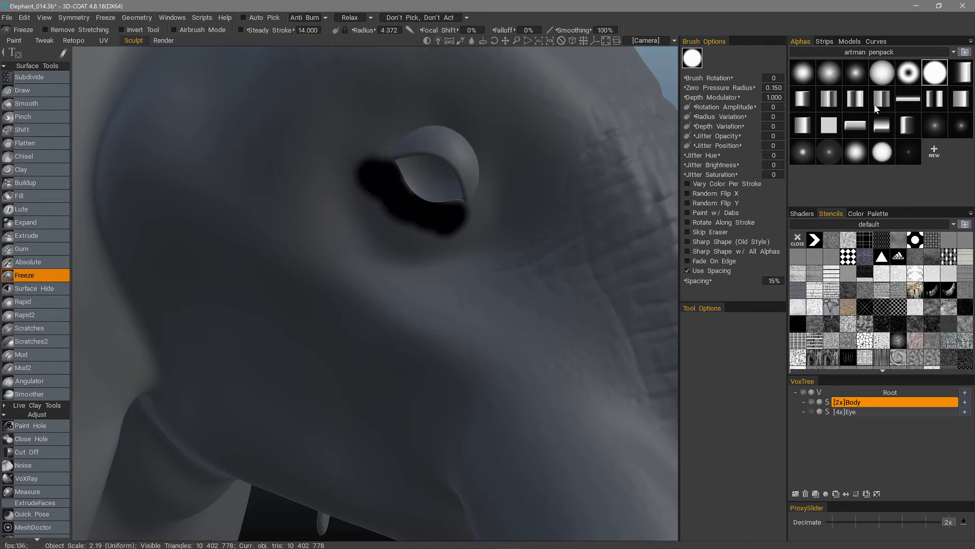
Freeze a stroke above the upper eyelid with the hard-edged round alpha and undo it.
mouse_move(502, 144)
left_mouse_down()
mouse_move(436, 103)
mouse_move(386, 107)
left_mouse_up()
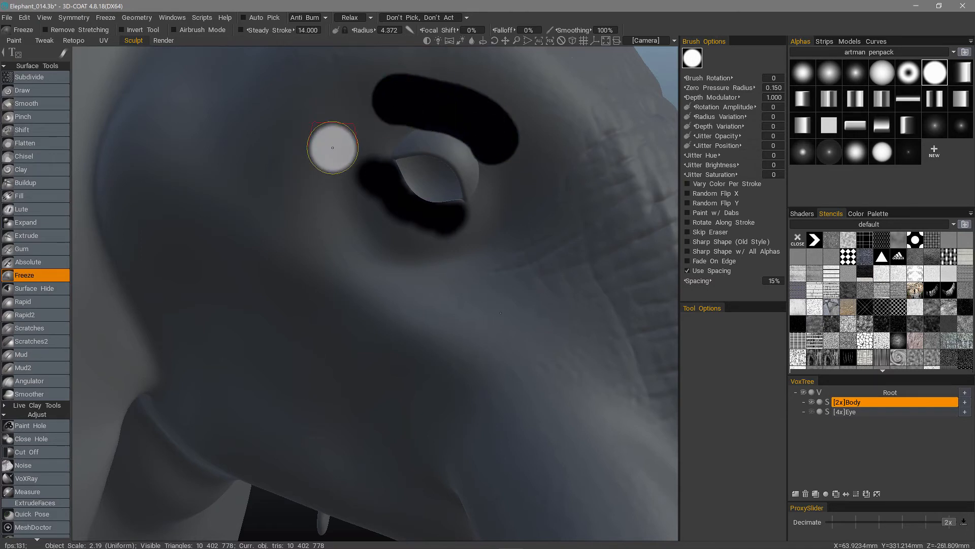
key("ctrl+z")
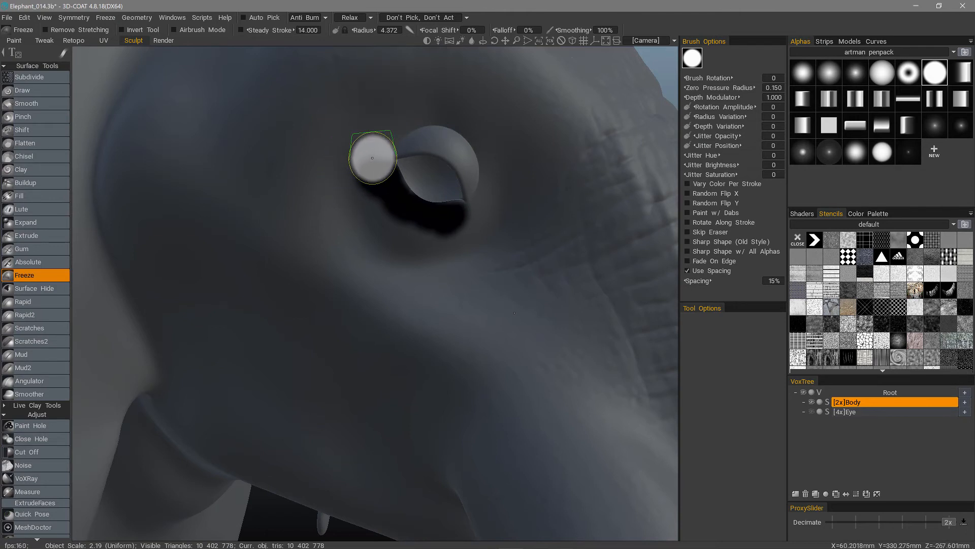
Smooth the edges of the frozen mask below the eye.
left_click_drag(372, 159, 355, 167)
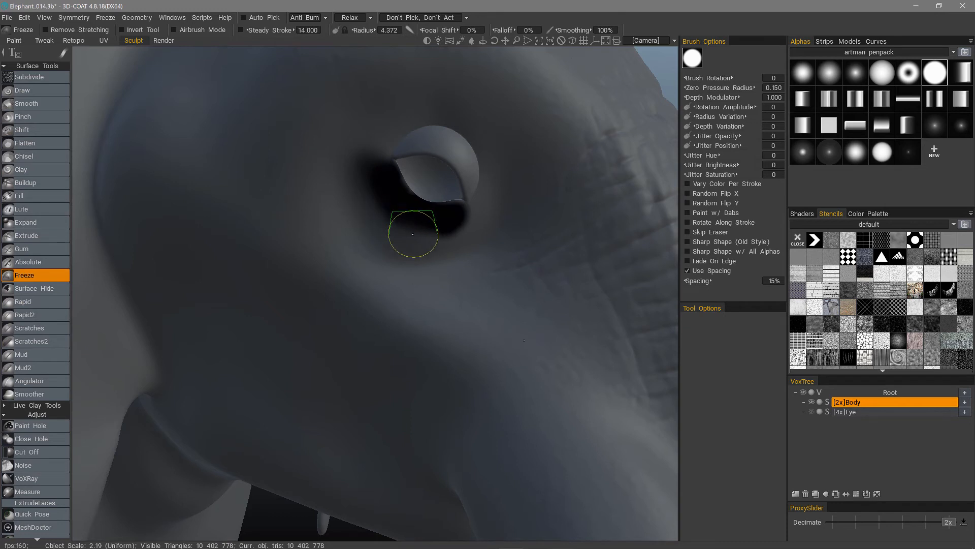
key("shift")
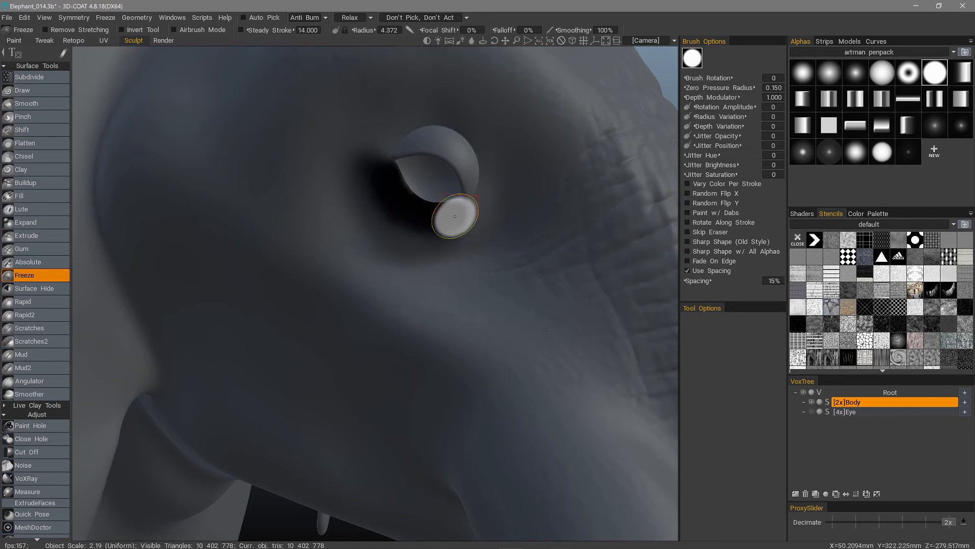
Extend the frozen mask around the eye's rear corner and lower lid at radius 3.002, and select the soft round alpha.
right_click_drag(447, 261, 585, 390, "alt")
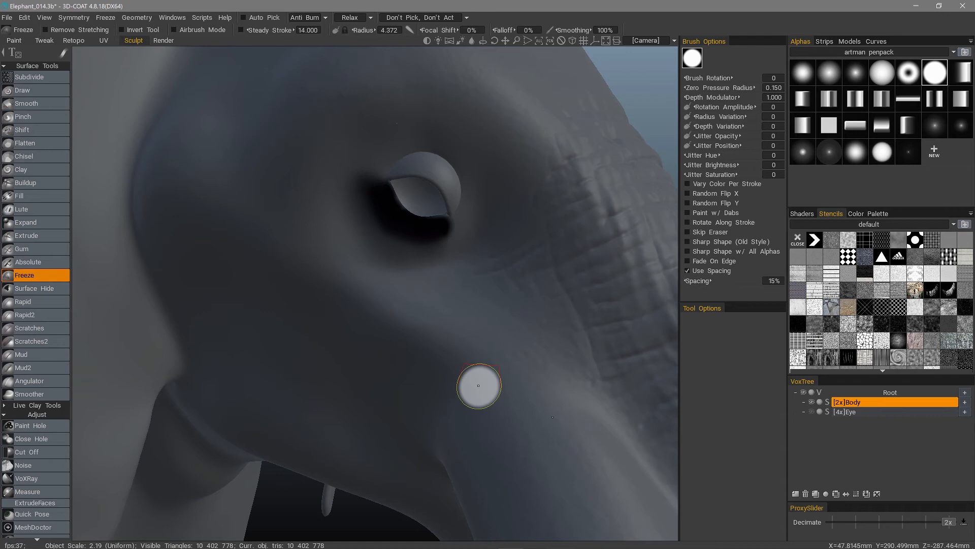
middle_click_drag(479, 385, 480, 538, "alt")
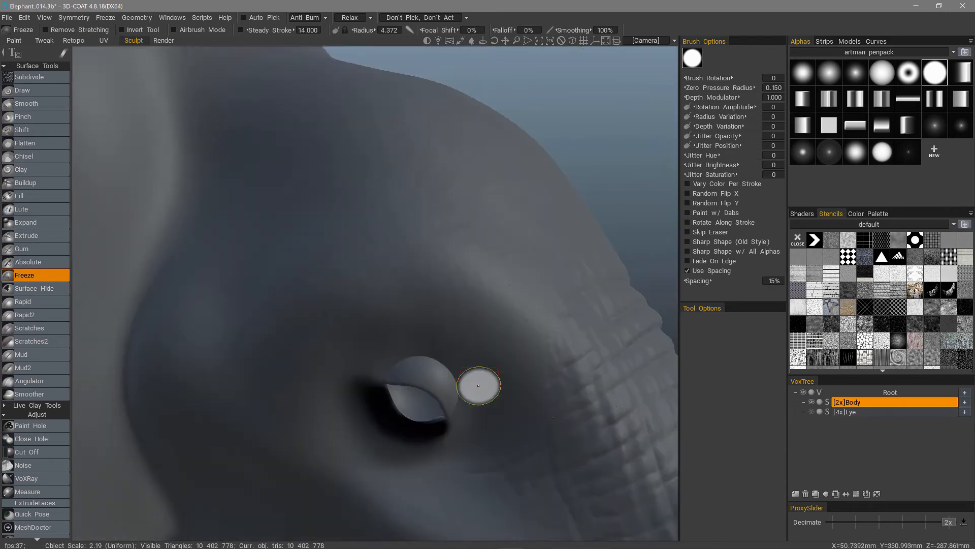
right_click_drag(477, 374, 213, 120, "alt")
mouse_move(290, 259)
left_mouse_down("alt")
mouse_move(361, 326)
mouse_move(380, 297)
mouse_move(311, 279)
mouse_move(320, 289)
mouse_move(300, 279)
mouse_move(307, 270)
left_mouse_up("alt")
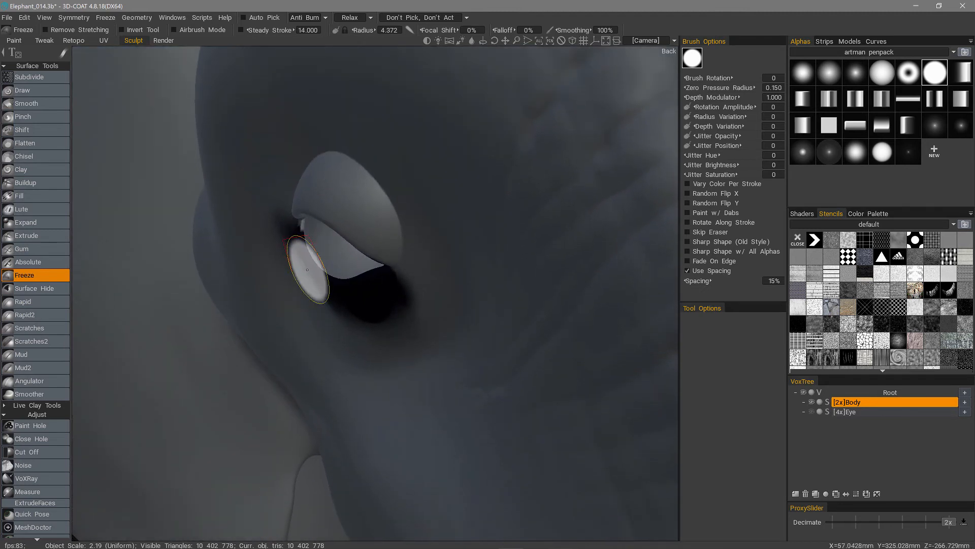
right_click_drag(305, 255, 304, 255)
mouse_move(304, 254)
left_mouse_down("alt")
mouse_move(301, 232)
mouse_move(337, 333)
mouse_move(315, 283)
left_mouse_up("alt")
left_click_drag(419, 298, 439, 309, "alt")
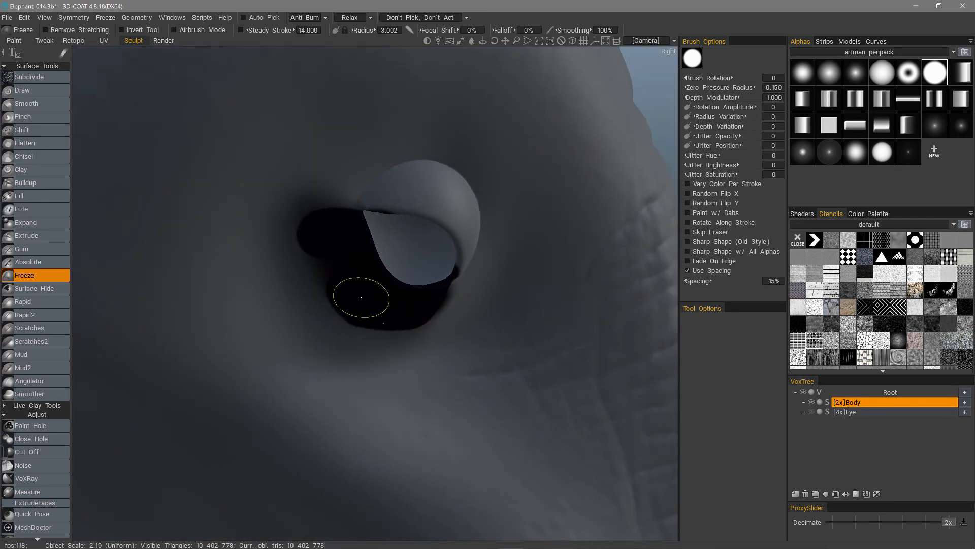
right_click_drag(420, 299, 337, 254, "alt")
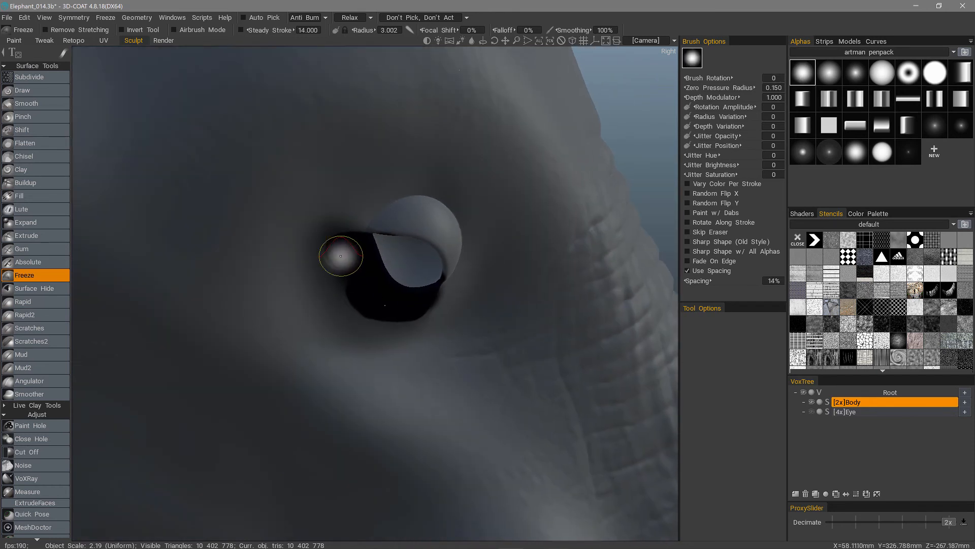
left_click_drag(338, 255, 355, 263, "alt")
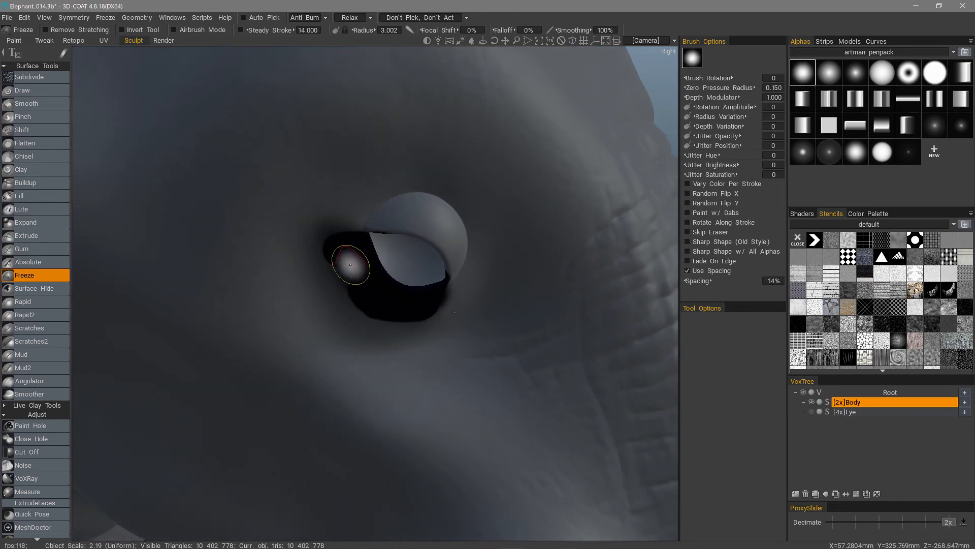
Build up the upper eyelid toward its front corner with the Rapid2 brush at radius 3.084 and depth 23%.
left_click(35, 169)
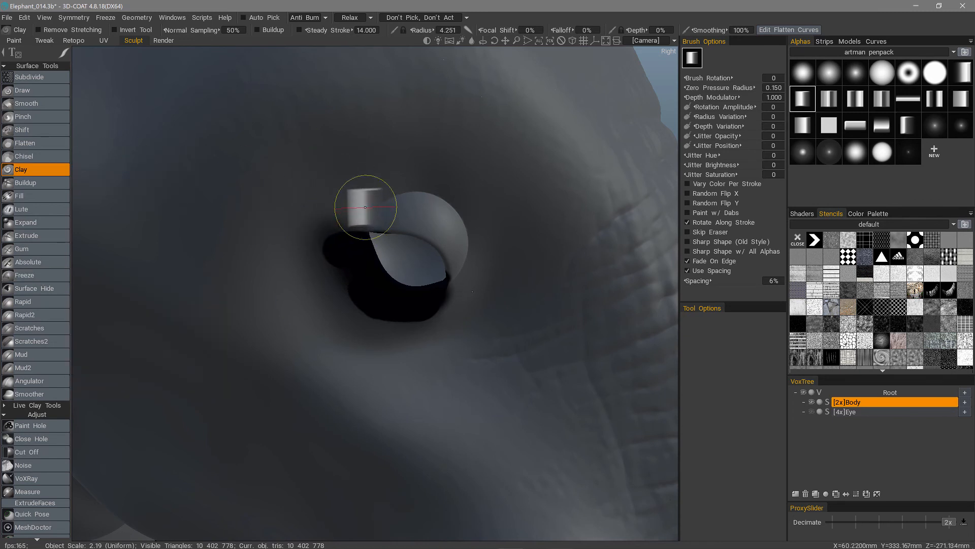
left_click(30, 314)
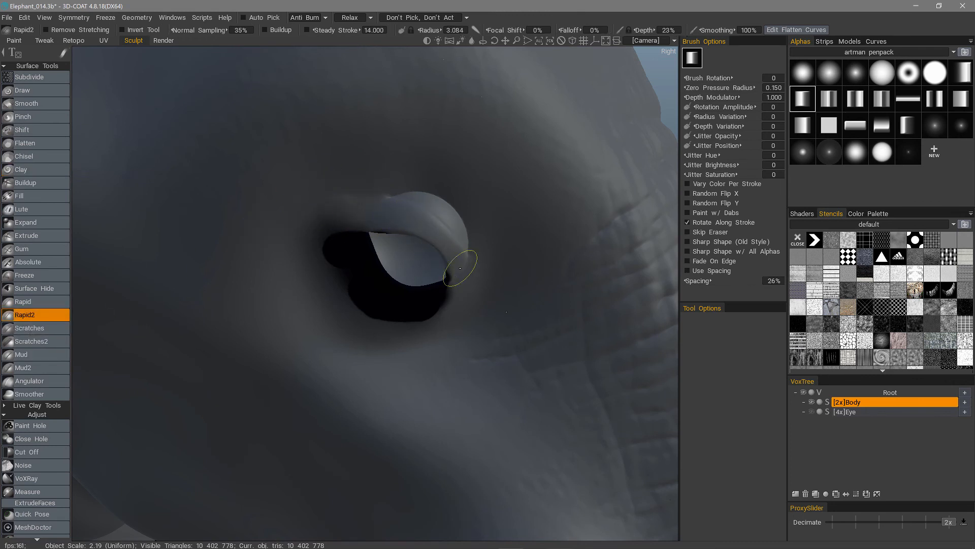
left_click_drag(472, 287, 470, 277)
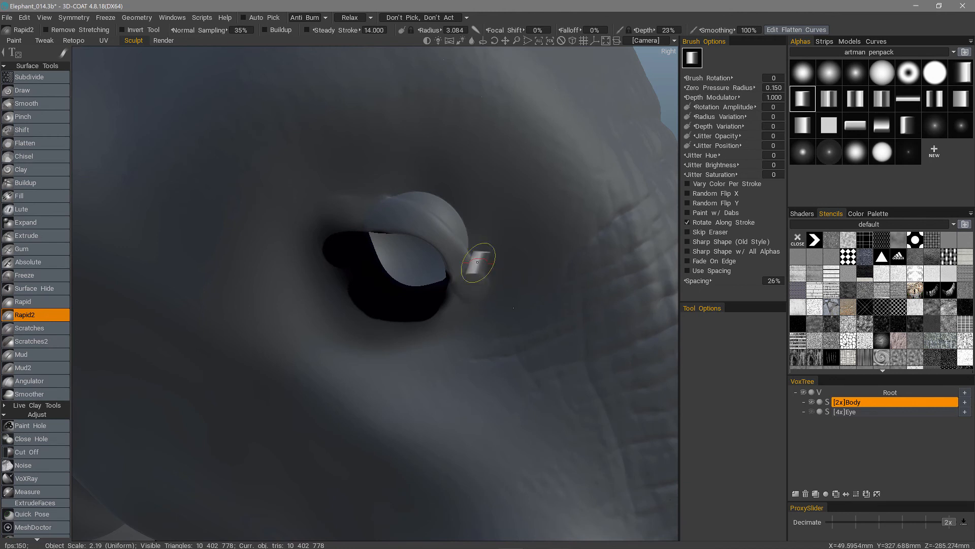
Enlarge the frozen mask along the rear corner and lower eyelid with the Freeze brush at radius 3.002.
key("f")
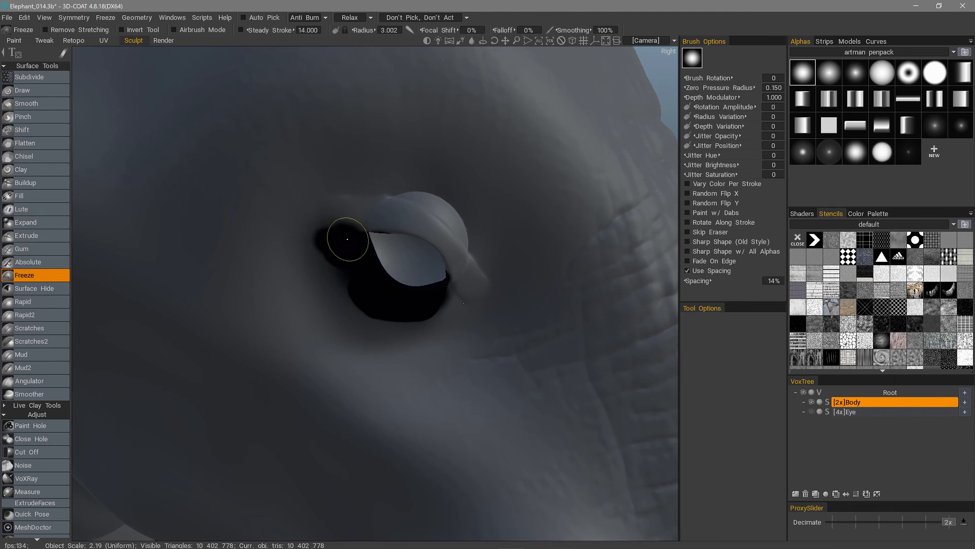
mouse_move(340, 250)
left_mouse_down()
mouse_move(341, 276)
mouse_move(388, 305)
mouse_move(422, 306)
left_mouse_up()
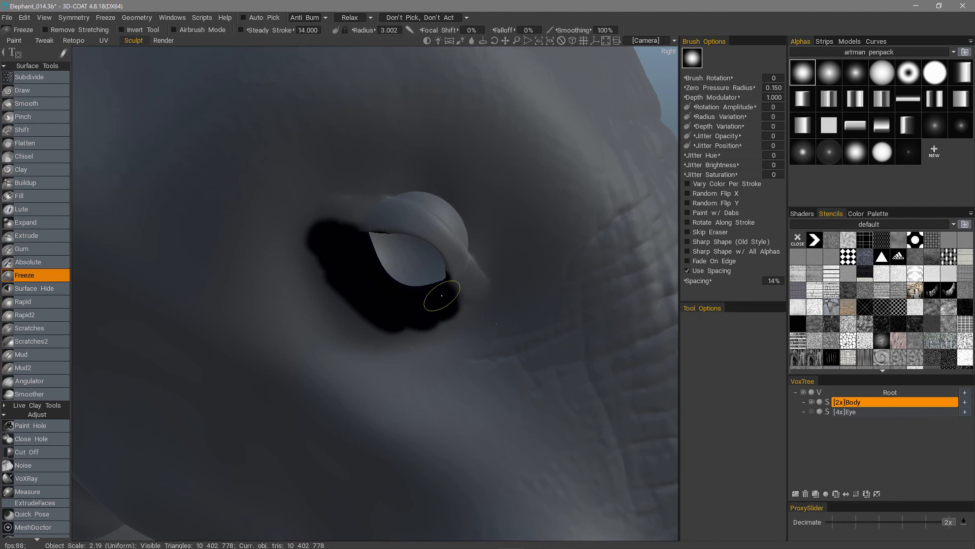
Sculpt fuller folds across the upper eyelid with the Rapid2 brush, raising its depth to 31%.
key("2")
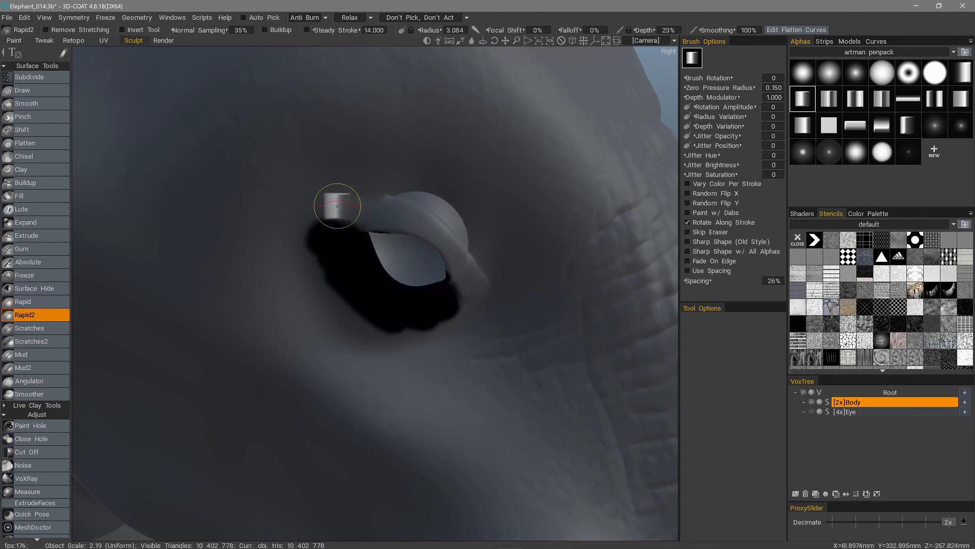
left_click_drag(337, 206, 401, 220)
mouse_move(475, 287)
left_mouse_down()
mouse_move(425, 223)
mouse_move(474, 234)
mouse_move(377, 201)
mouse_move(449, 211)
mouse_move(418, 184)
mouse_move(460, 214)
mouse_move(238, 224)
left_mouse_up()
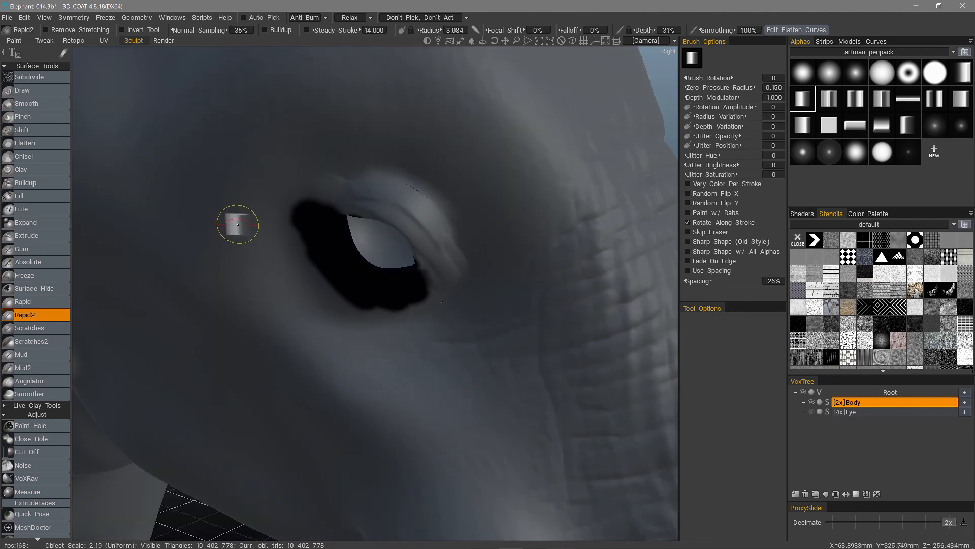
Unfreeze the upper end of the mask at the eye's rear corner with the Freeze brush at radius 3.002.
left_click(41, 275)
key("ctrl")
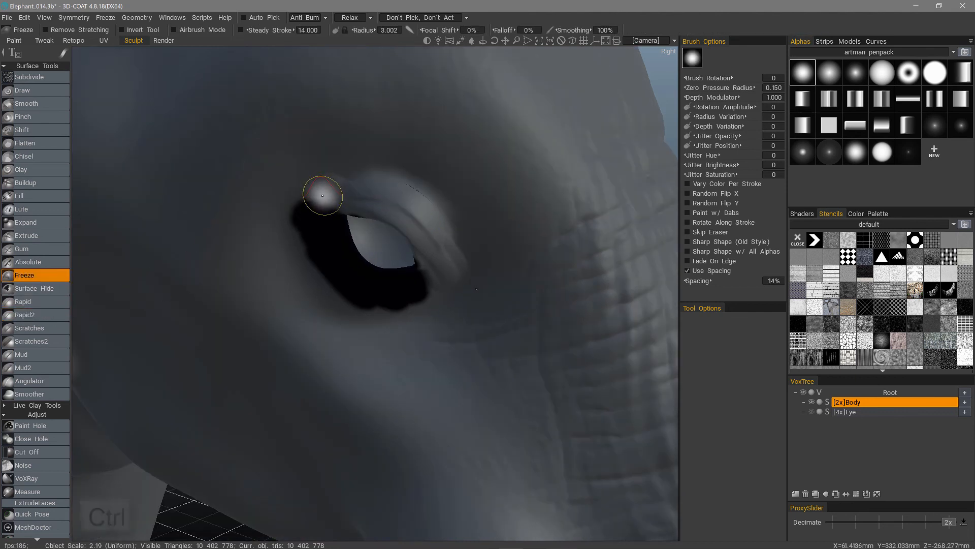
mouse_move(333, 199)
left_mouse_down("ctrl")
mouse_move(296, 218)
mouse_move(312, 221)
left_mouse_up("ctrl")
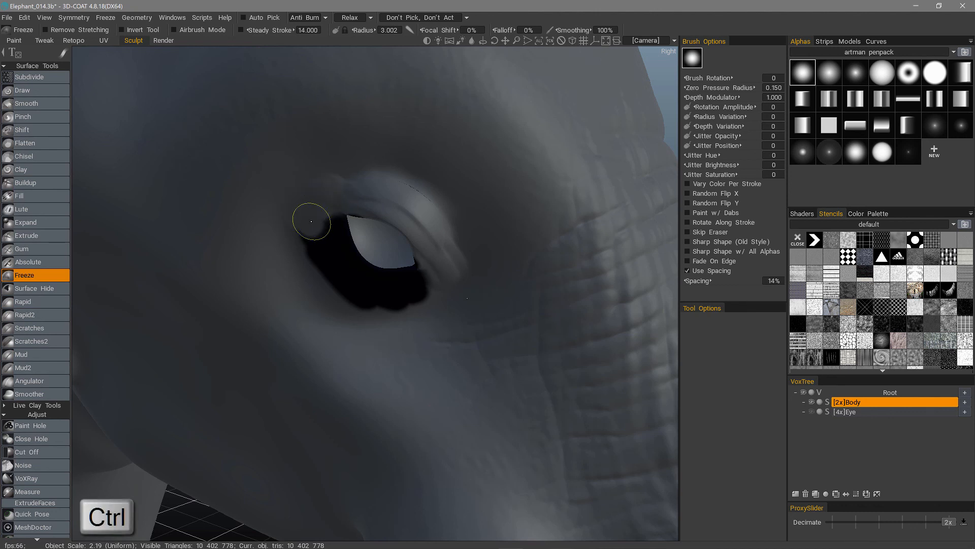